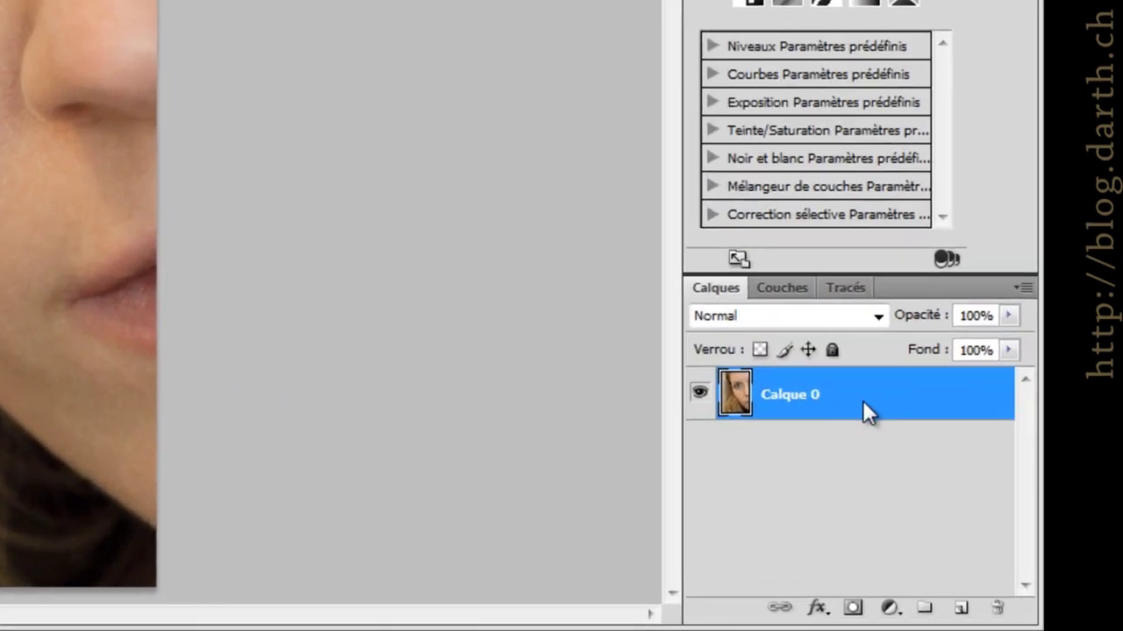
Step: Duplicate the Calque 0 layer and apply a High Pass (Passe-haut) filter with a 6.6-pixel radius to the copy
click(1026, 524)
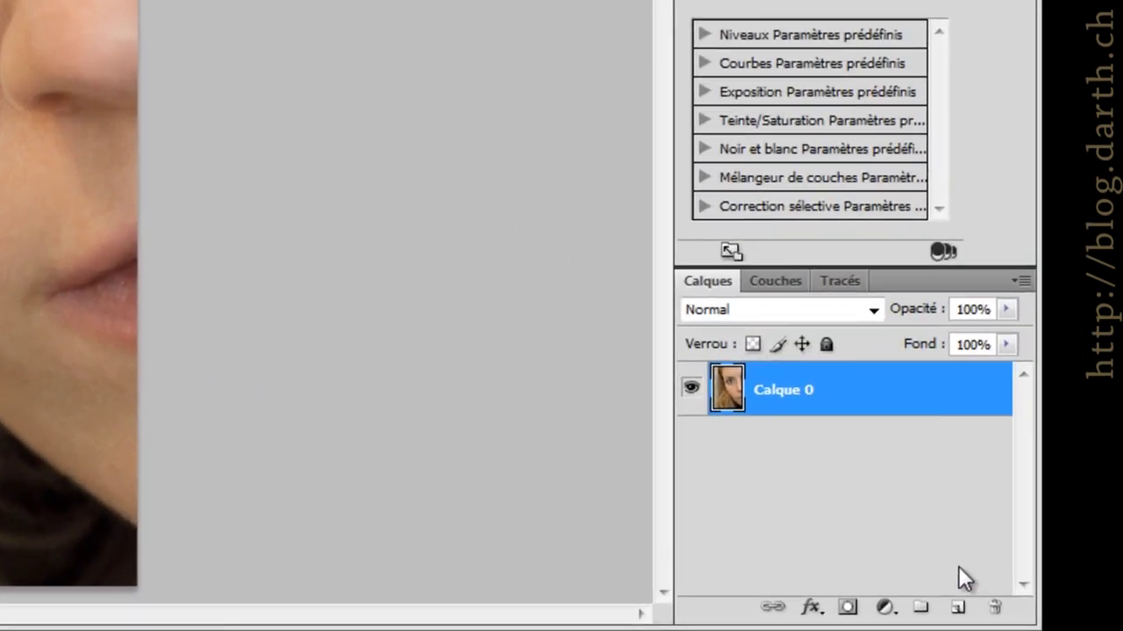
drag(739, 400, 962, 611)
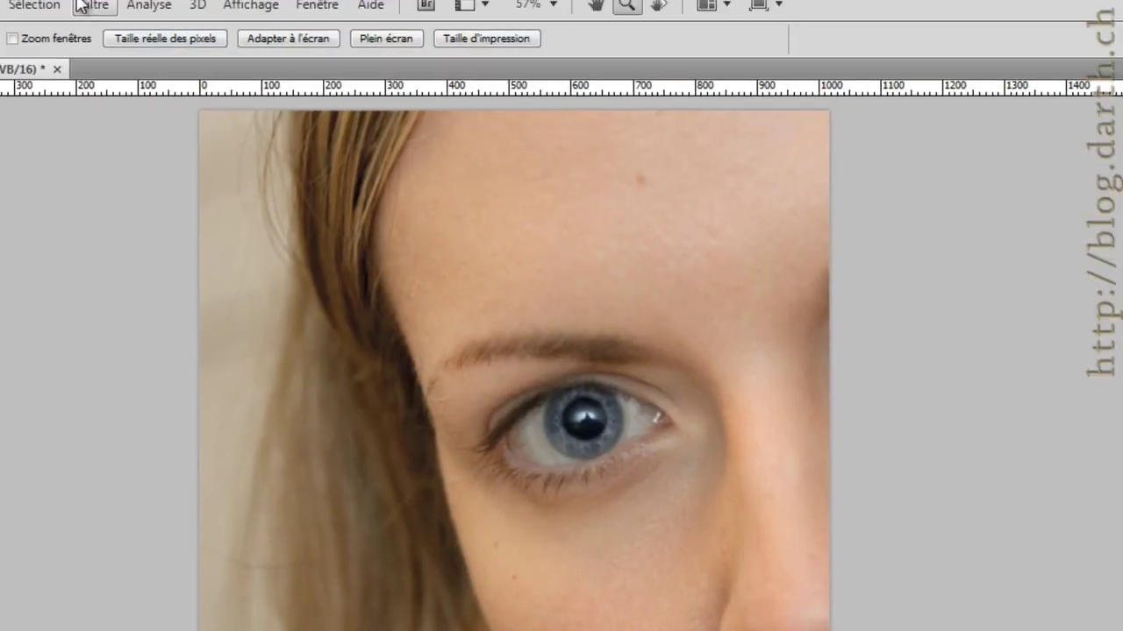
click(112, 19)
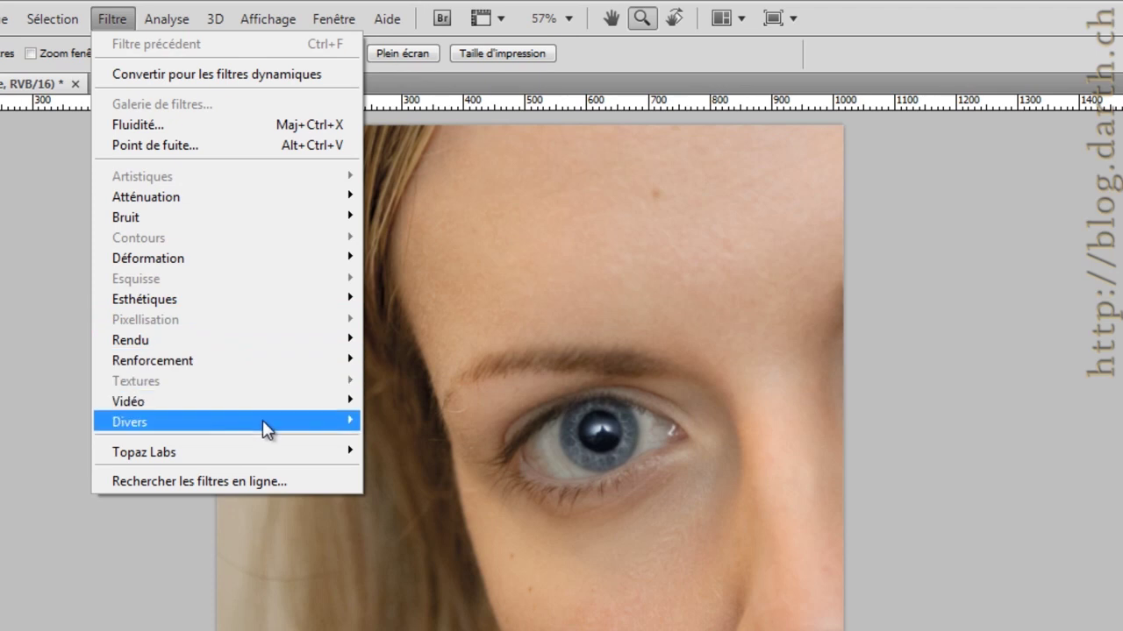
mouse_move(262, 420)
click(441, 482)
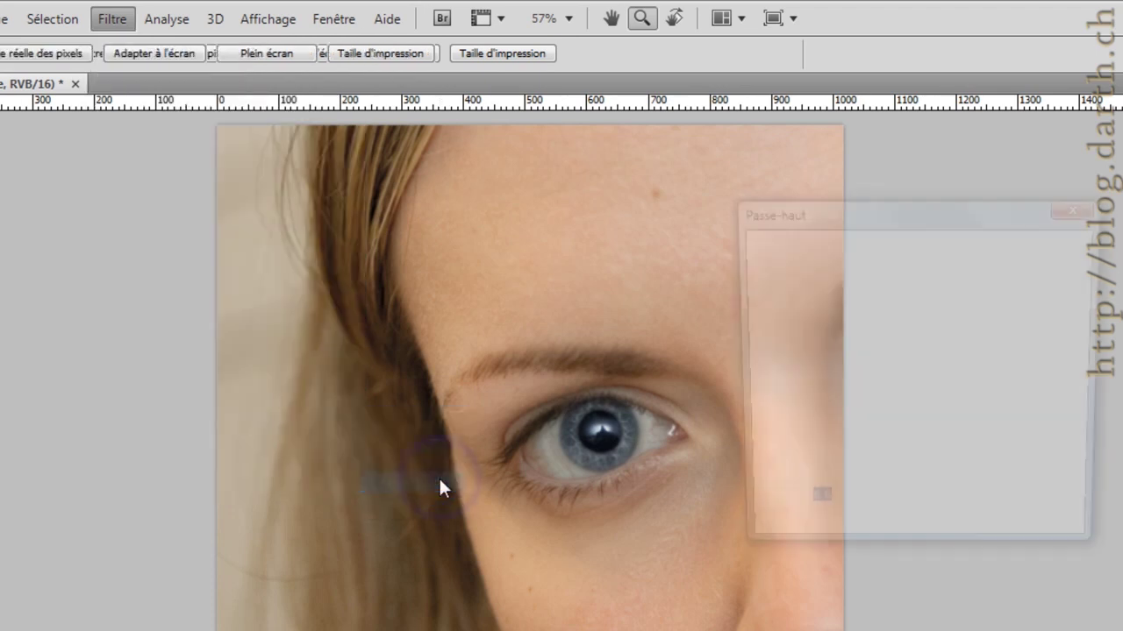
drag(928, 225, 614, 275)
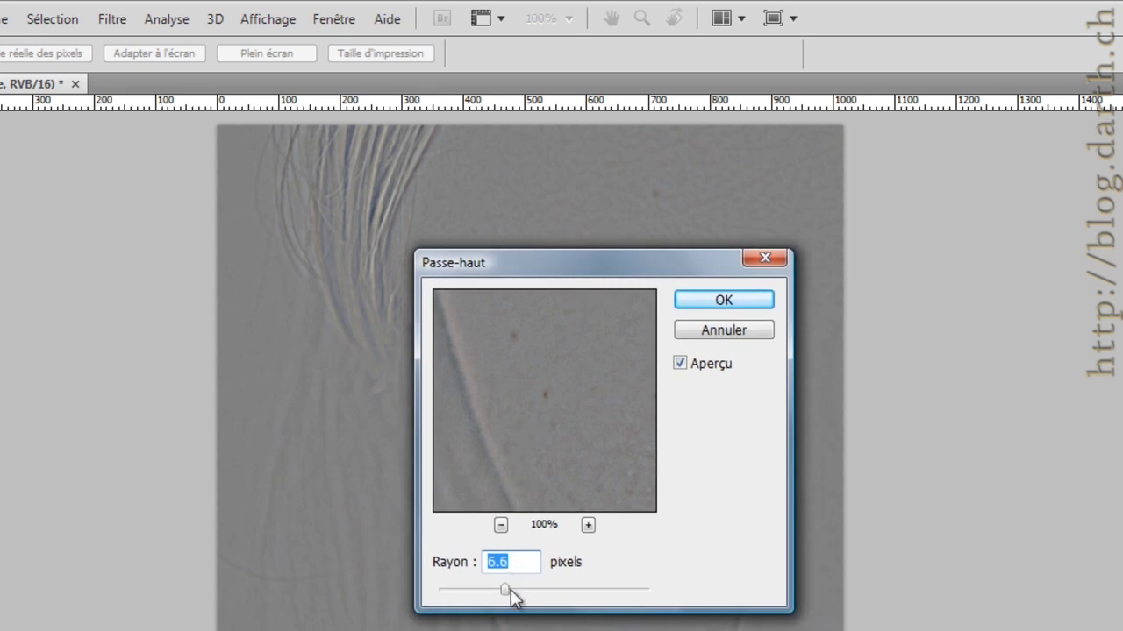
drag(508, 597, 600, 603)
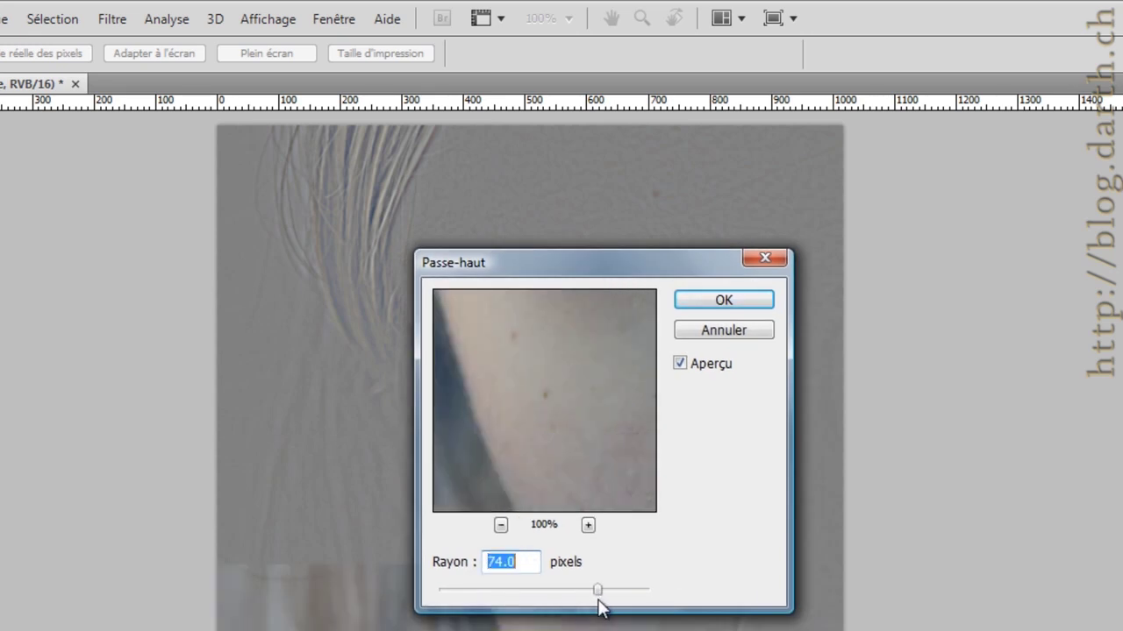
drag(606, 261, 881, 175)
drag(891, 505, 809, 505)
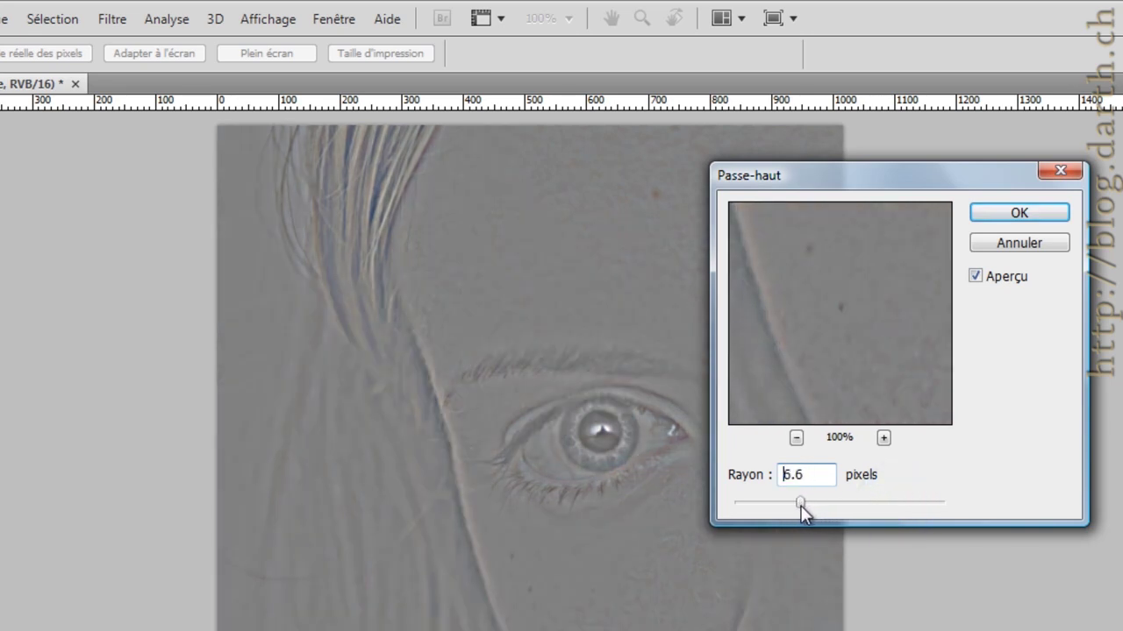
drag(801, 506, 800, 506)
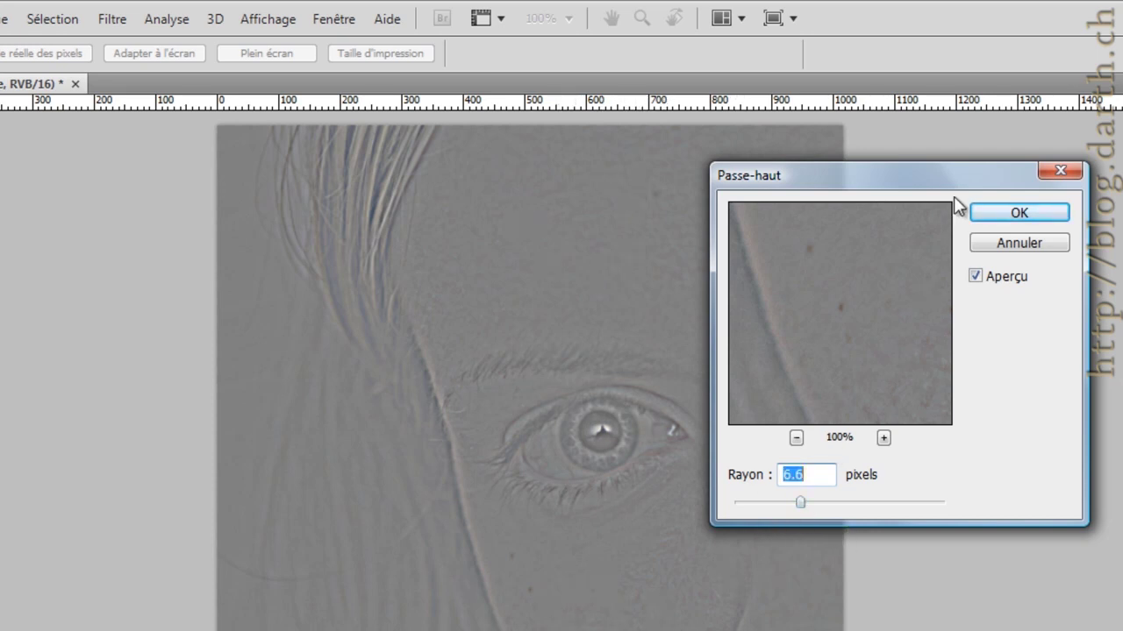
click(998, 212)
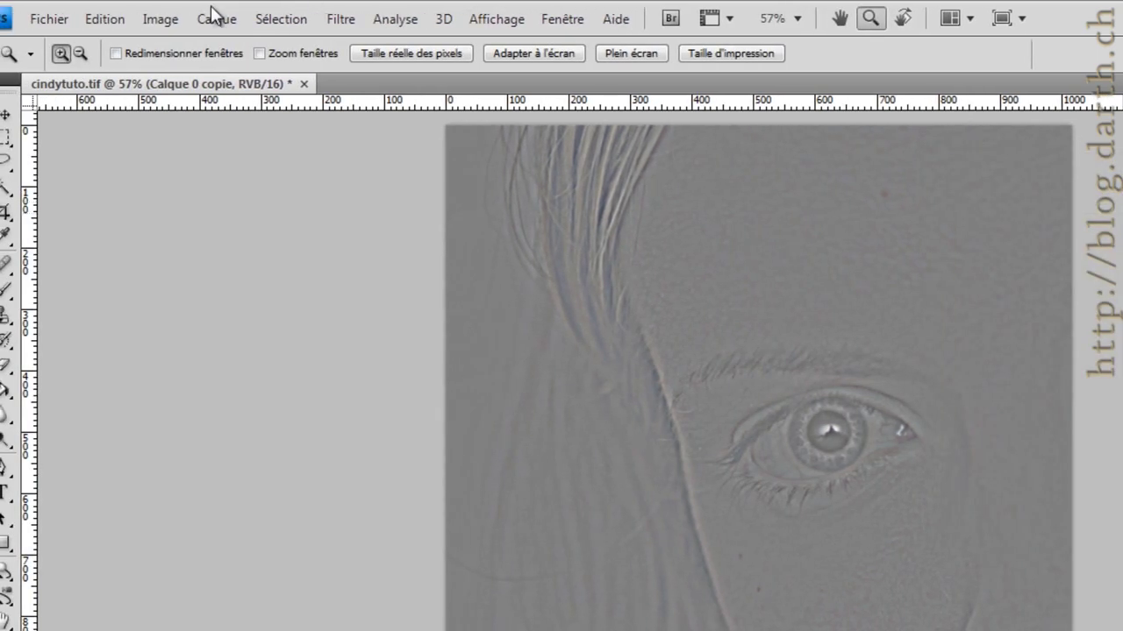
Step: Invert the filtered layer copy to a negative and set its blending mode to Linear Light (Lumière linéaire)
click(162, 18)
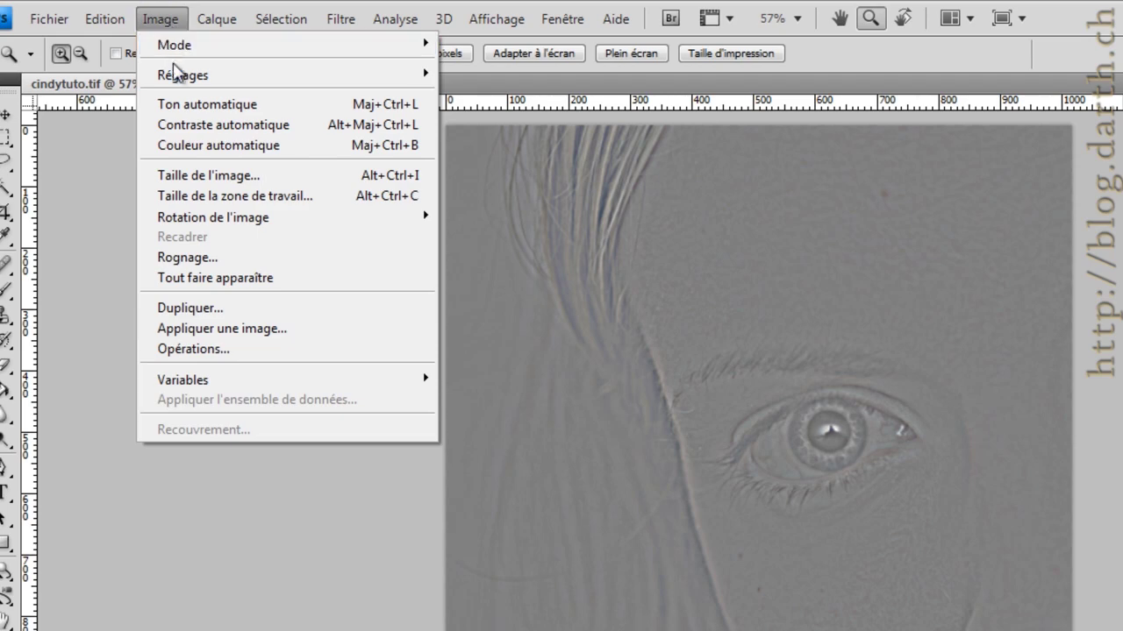
mouse_move(180, 75)
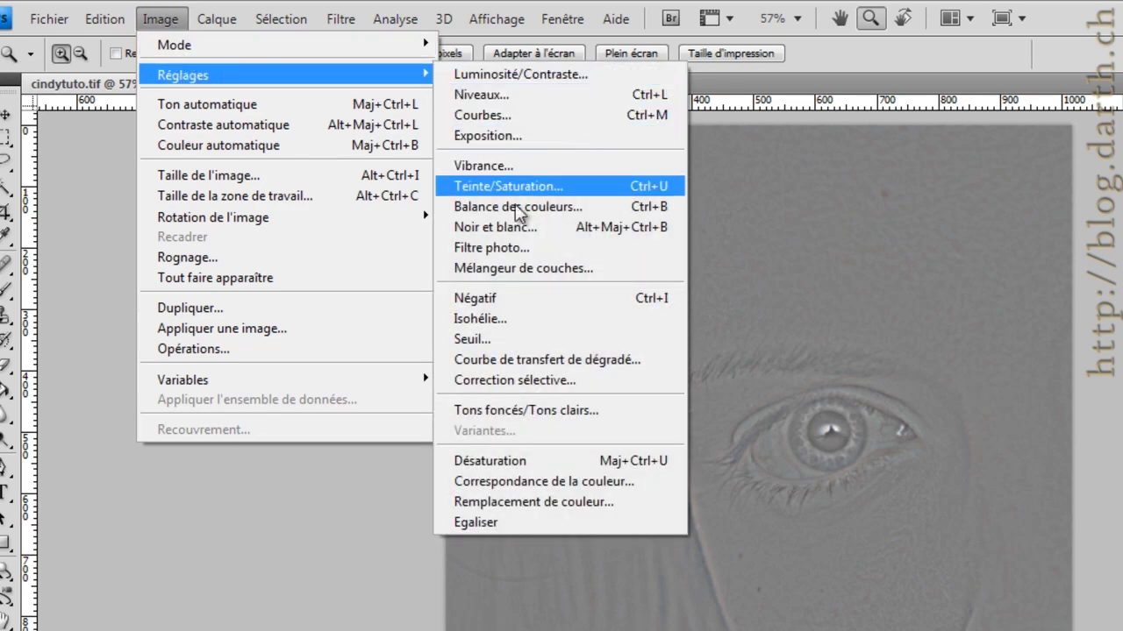
click(512, 298)
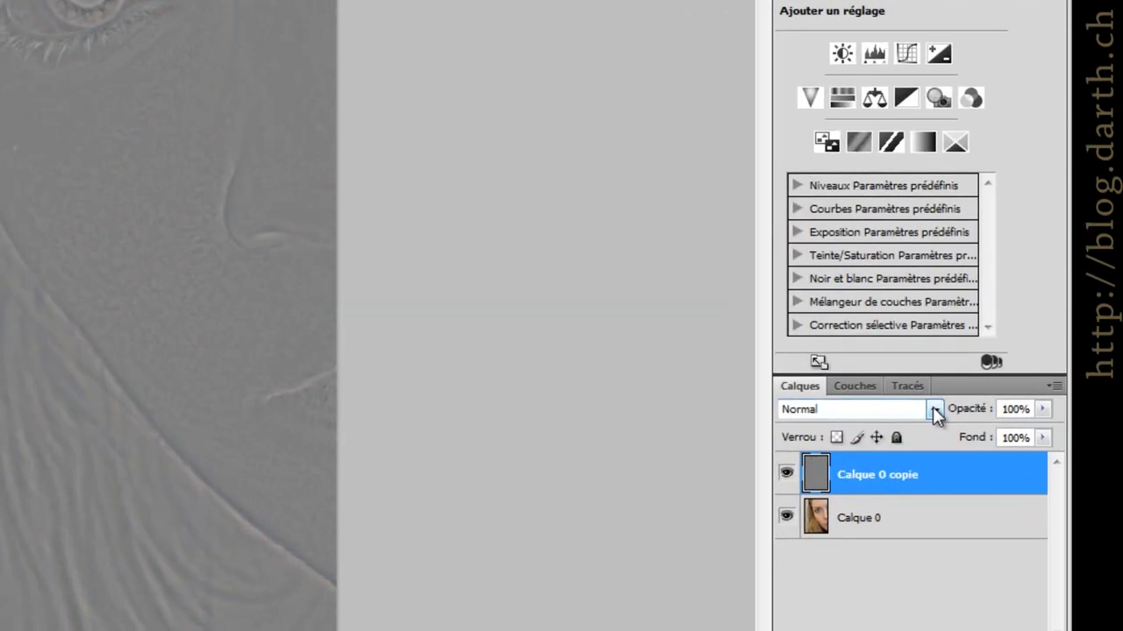
click(1014, 503)
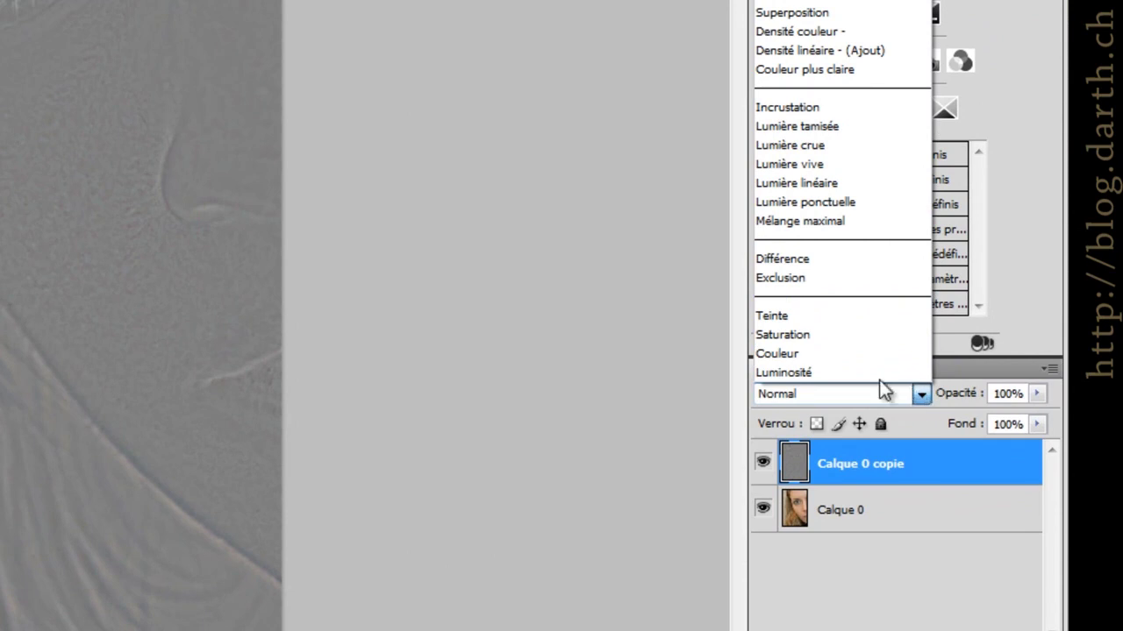
click(838, 186)
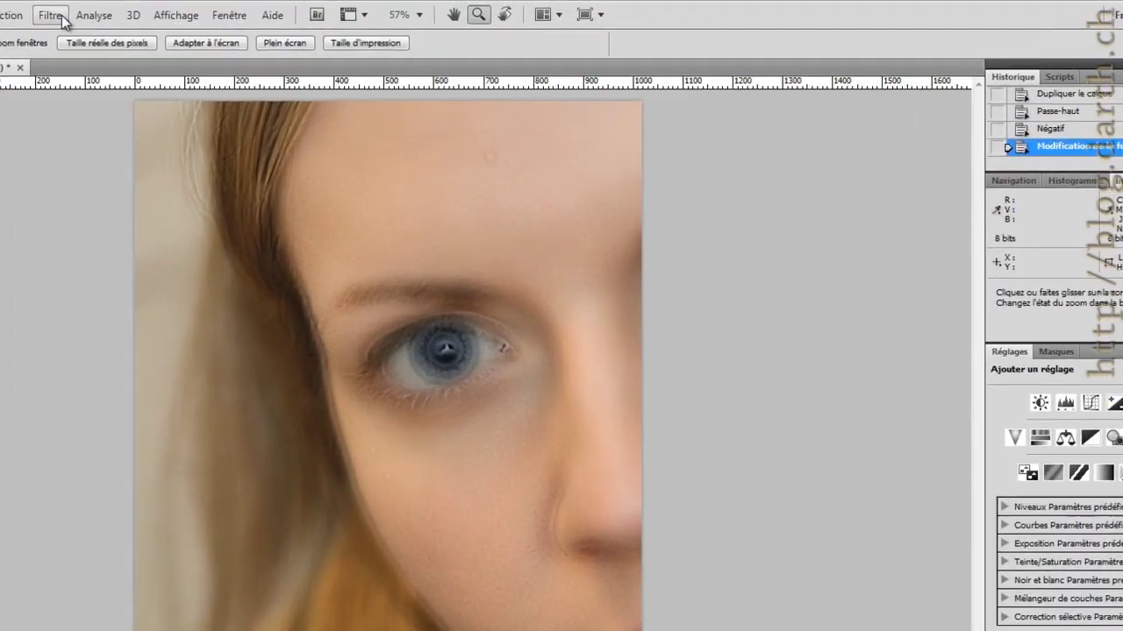
Step: Apply a Gaussian blur with a radius of about 2 pixels to the Calque 0 copie layer
click(225, 5)
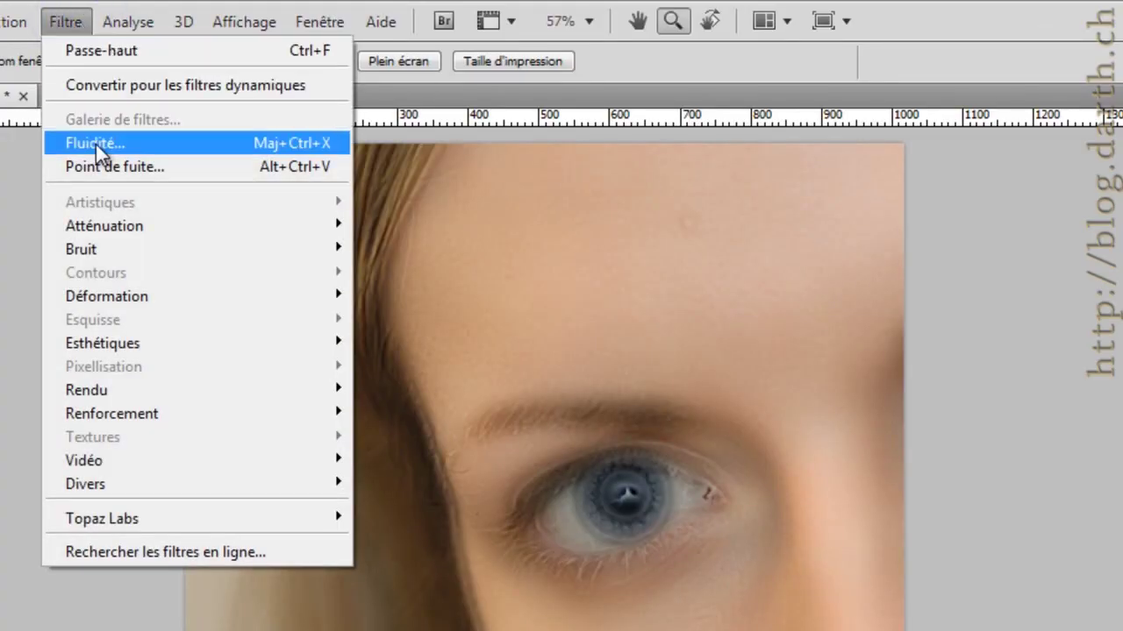
mouse_move(119, 302)
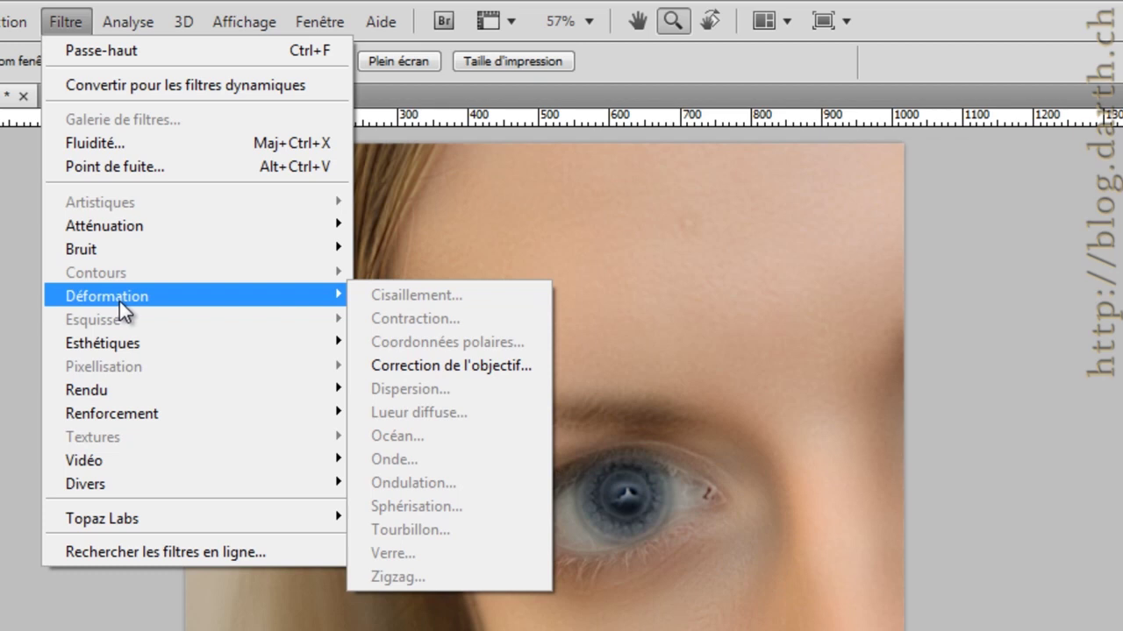
mouse_move(159, 226)
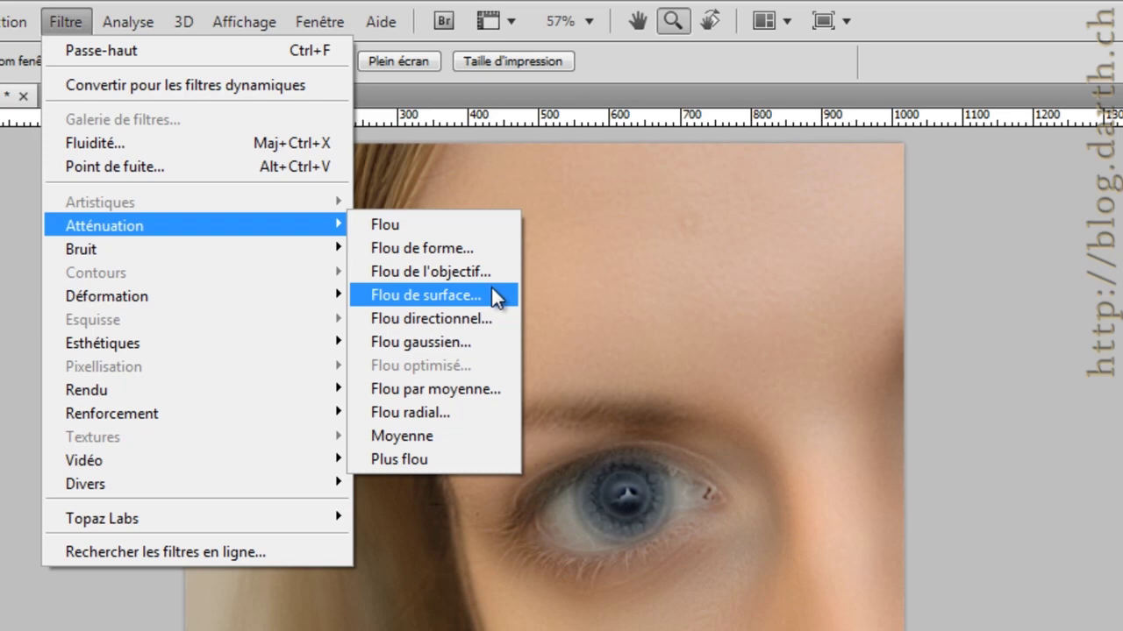
click(453, 343)
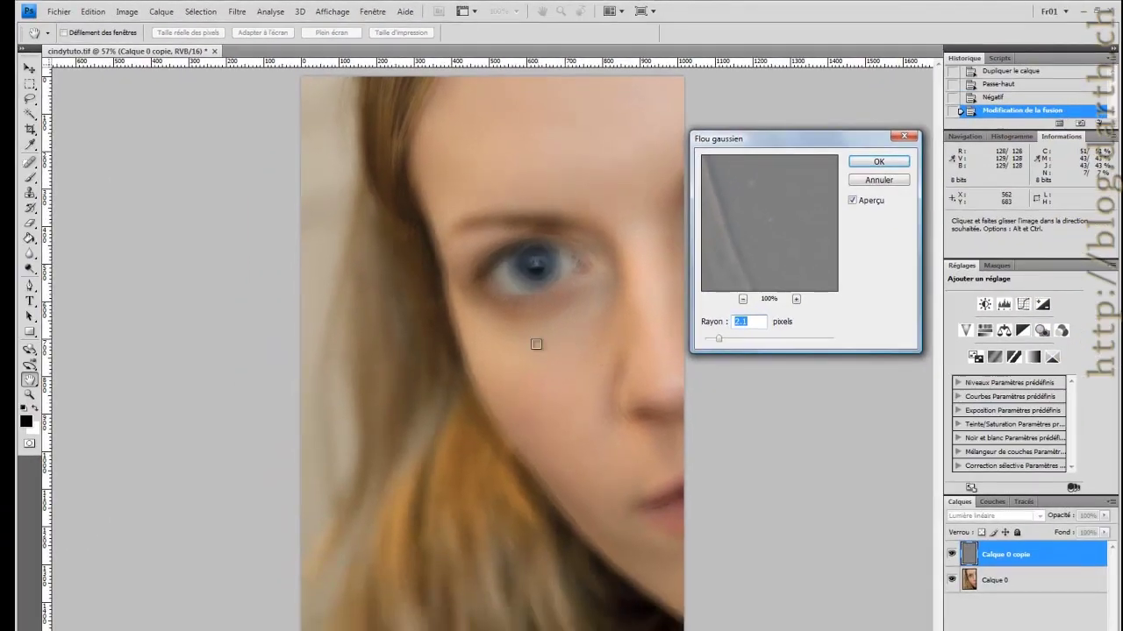
drag(720, 341, 821, 341)
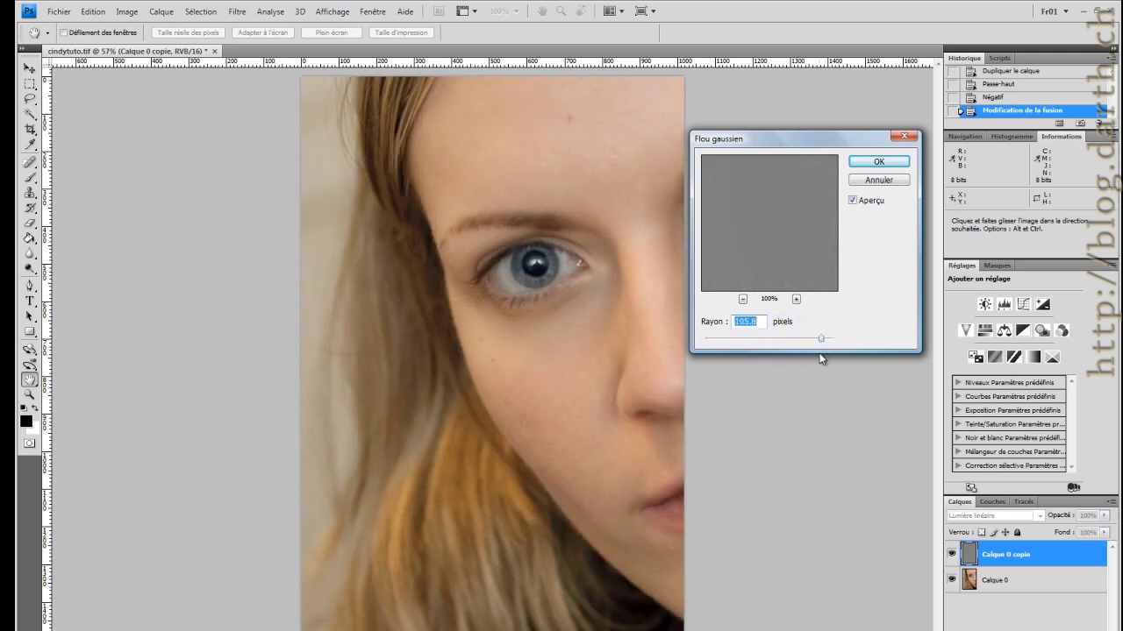
drag(823, 342, 745, 343)
drag(725, 343, 721, 344)
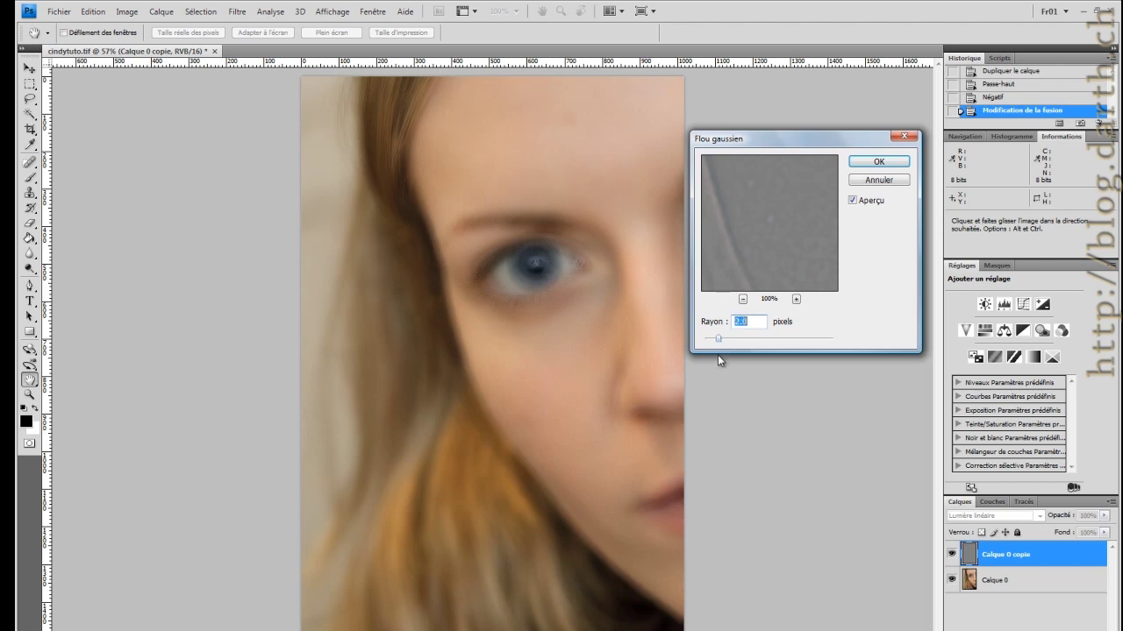
drag(719, 343, 721, 344)
click(874, 167)
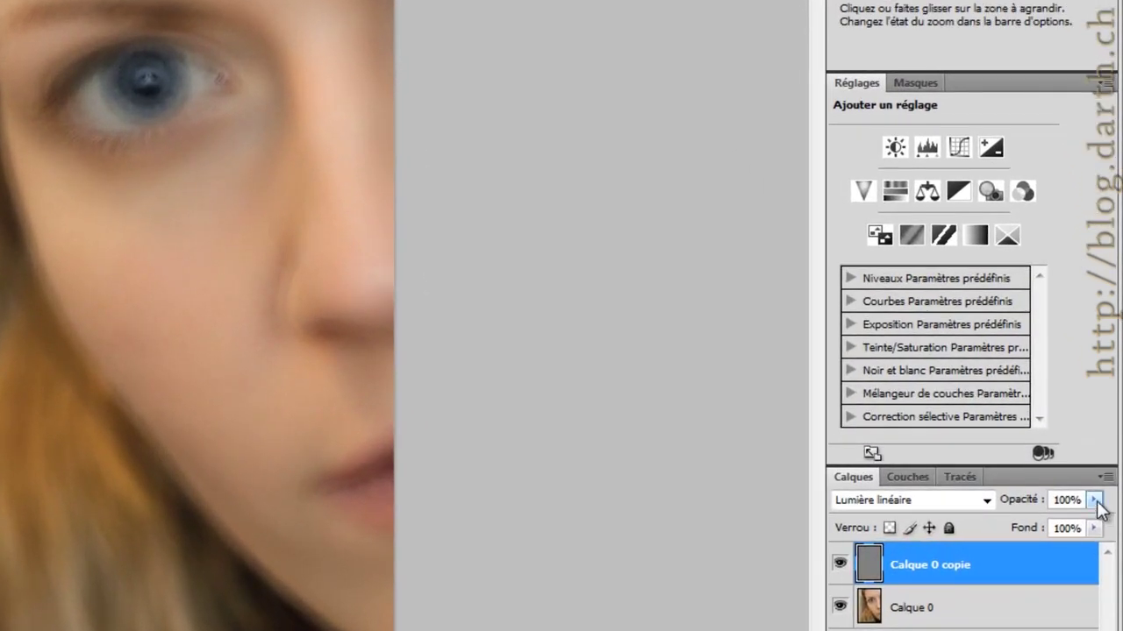
Step: Lower the opacity of the Calque 0 copie layer to 36%
click(1103, 516)
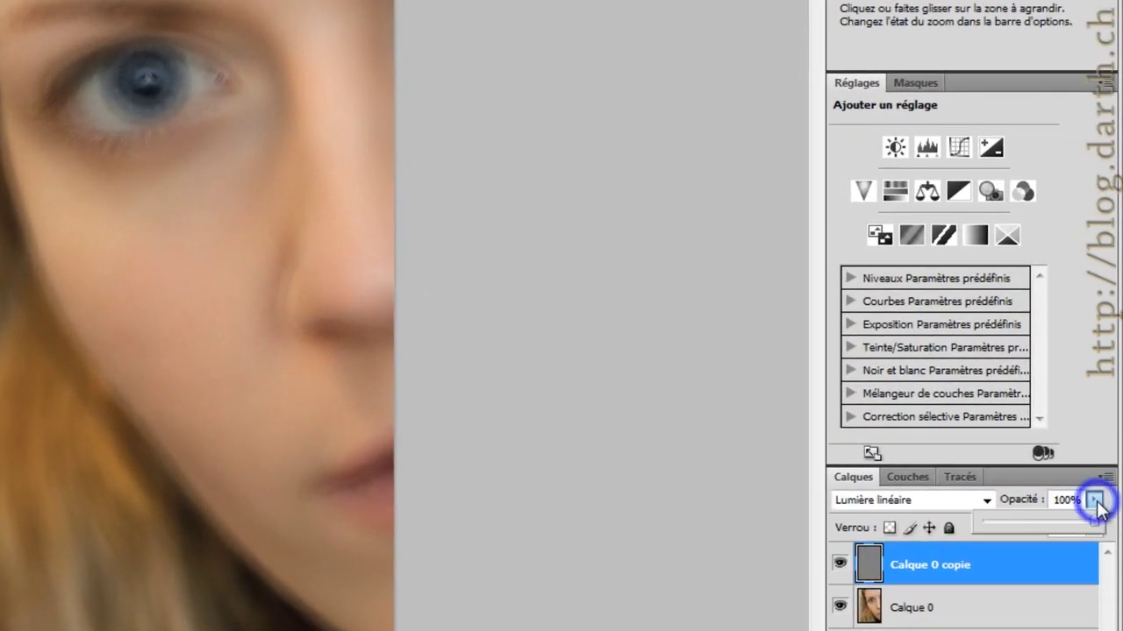
drag(1095, 524, 1014, 530)
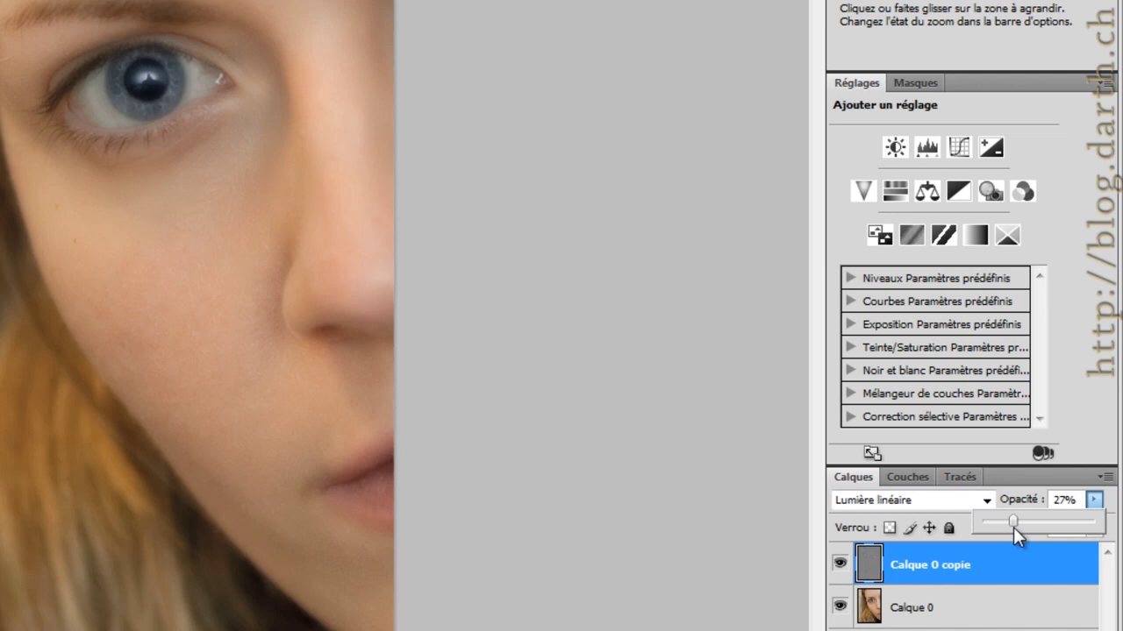
drag(1006, 529, 1024, 526)
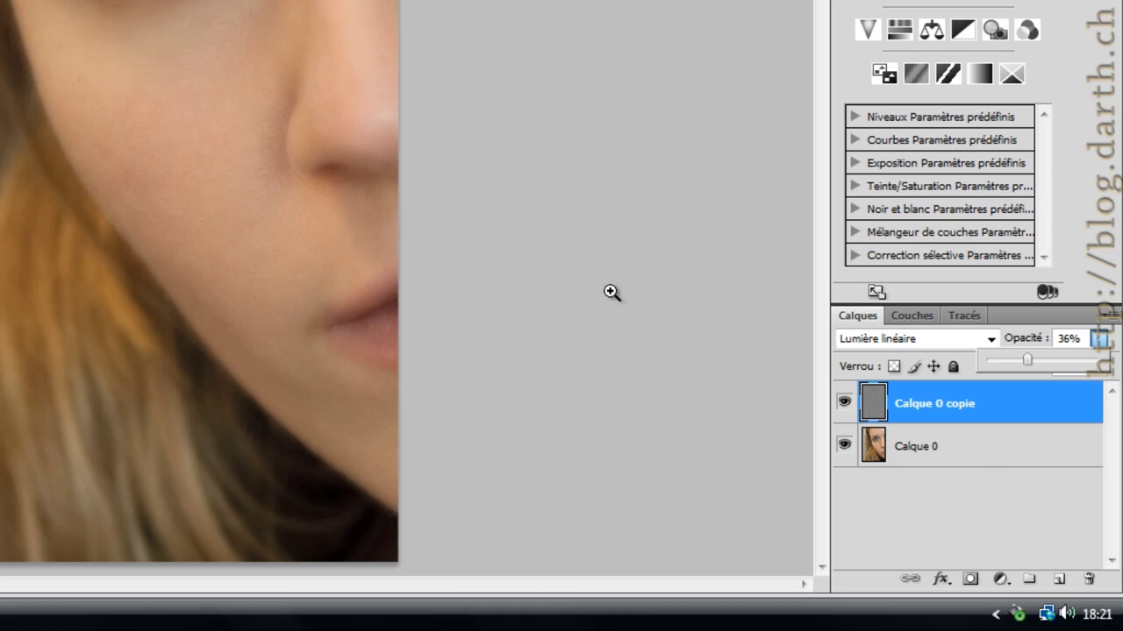
Step: Add a layer mask to Calque 0 copie and fill it with black using the Paint Bucket
click(969, 581)
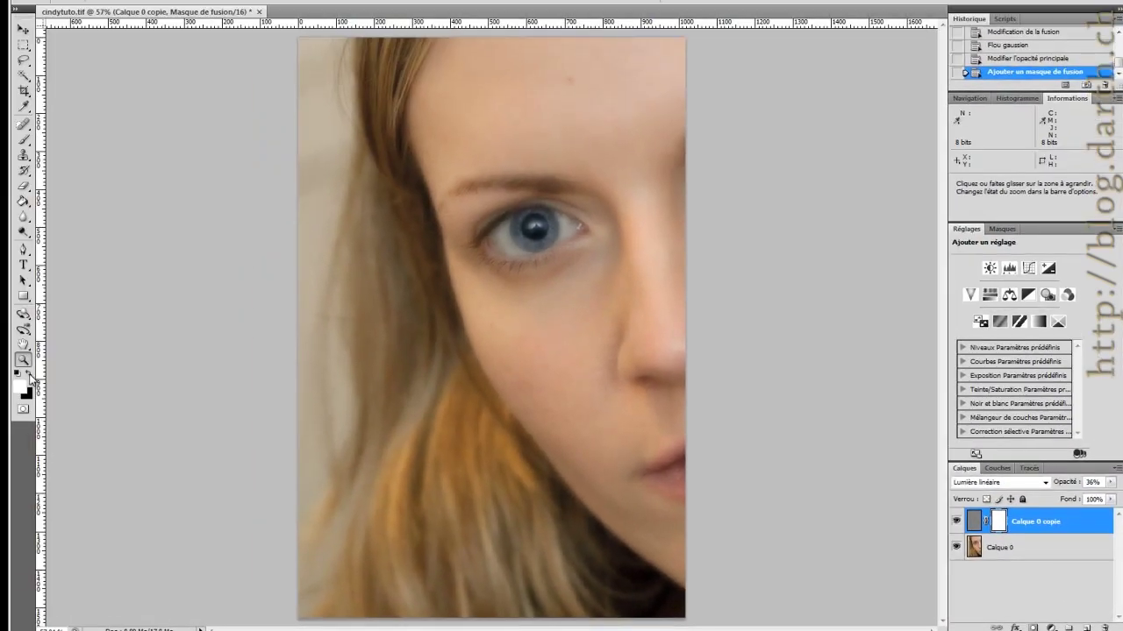
click(31, 376)
click(24, 201)
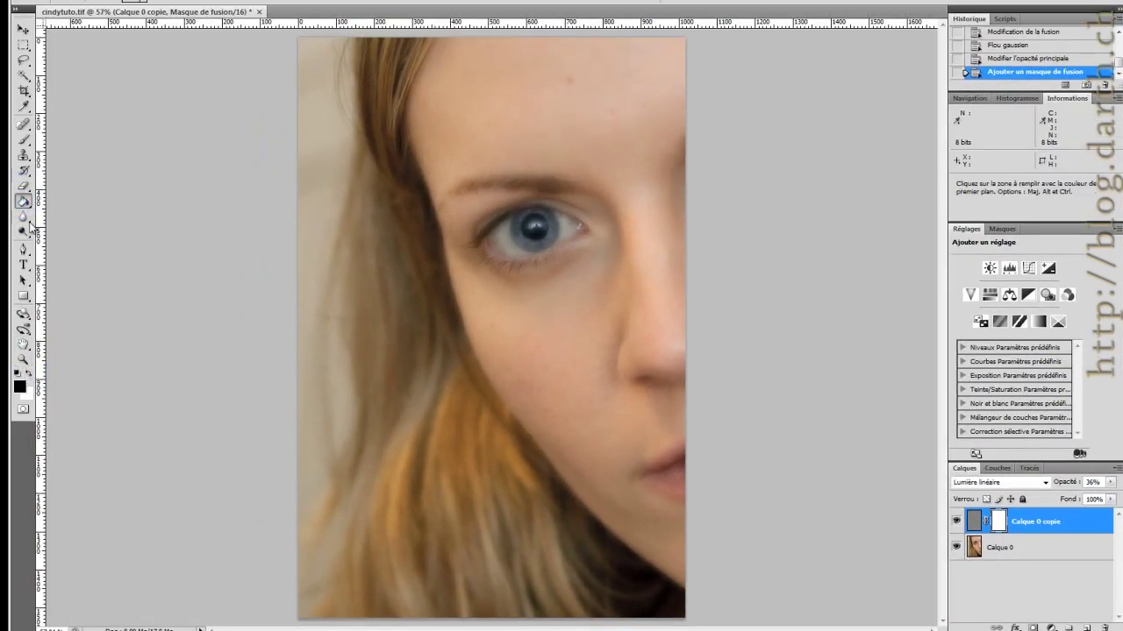
click(487, 358)
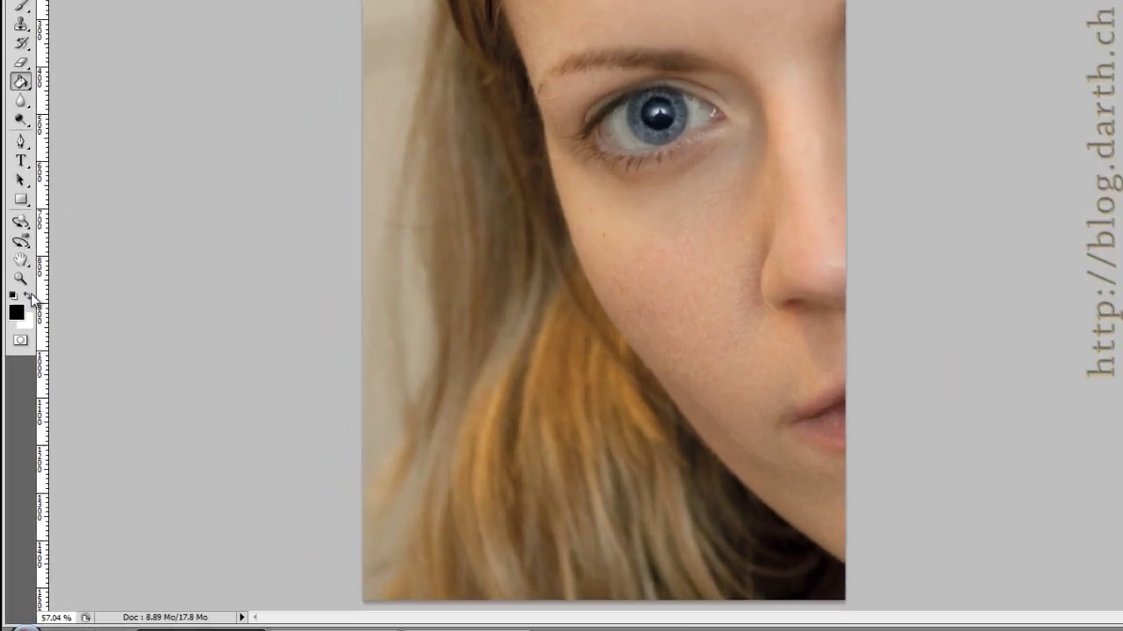
Step: Paint white on the layer mask over the face with a 199-pixel brush to apply the skin smoothing
click(28, 373)
click(22, 174)
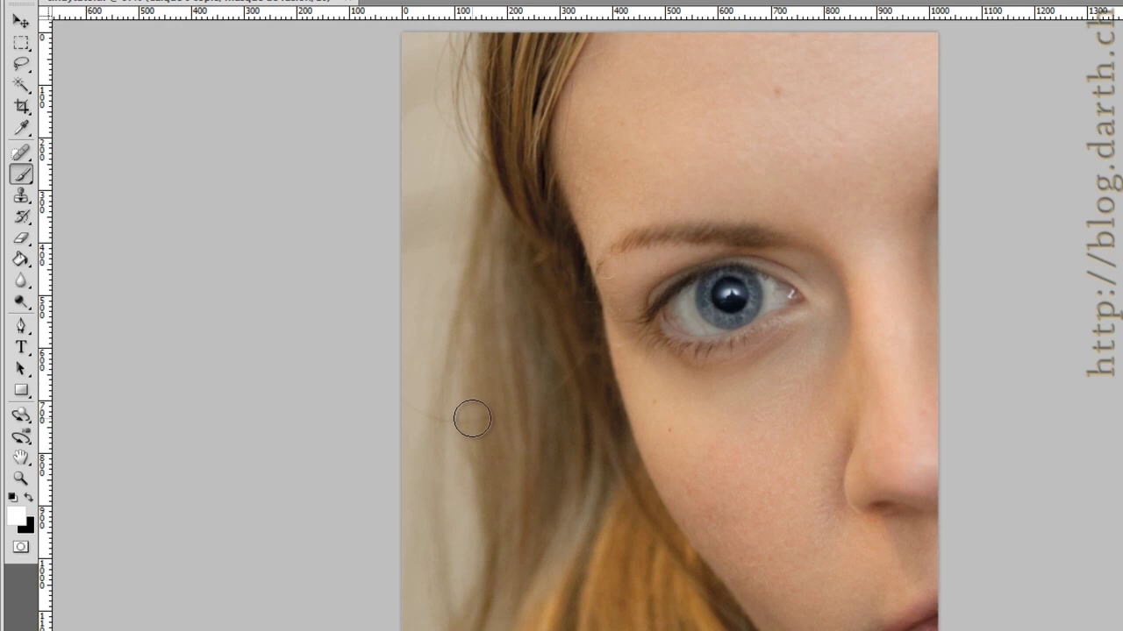
mouse_move(471, 428)
mouse_down()
mouse_move(508, 464)
mouse_move(502, 452)
mouse_up()
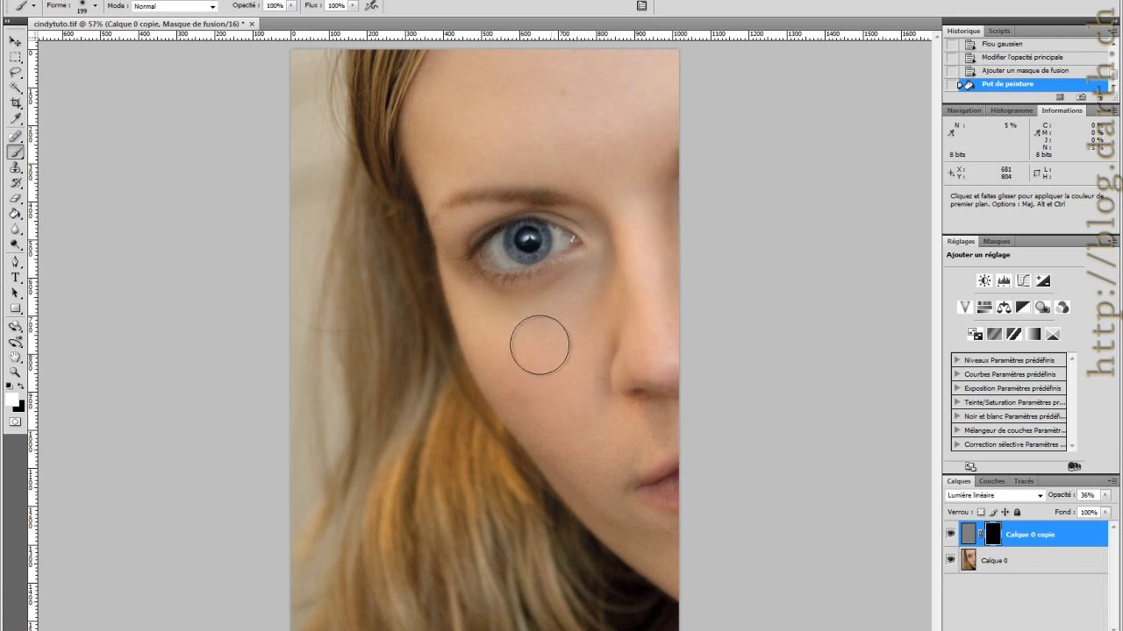
drag(634, 370, 522, 230)
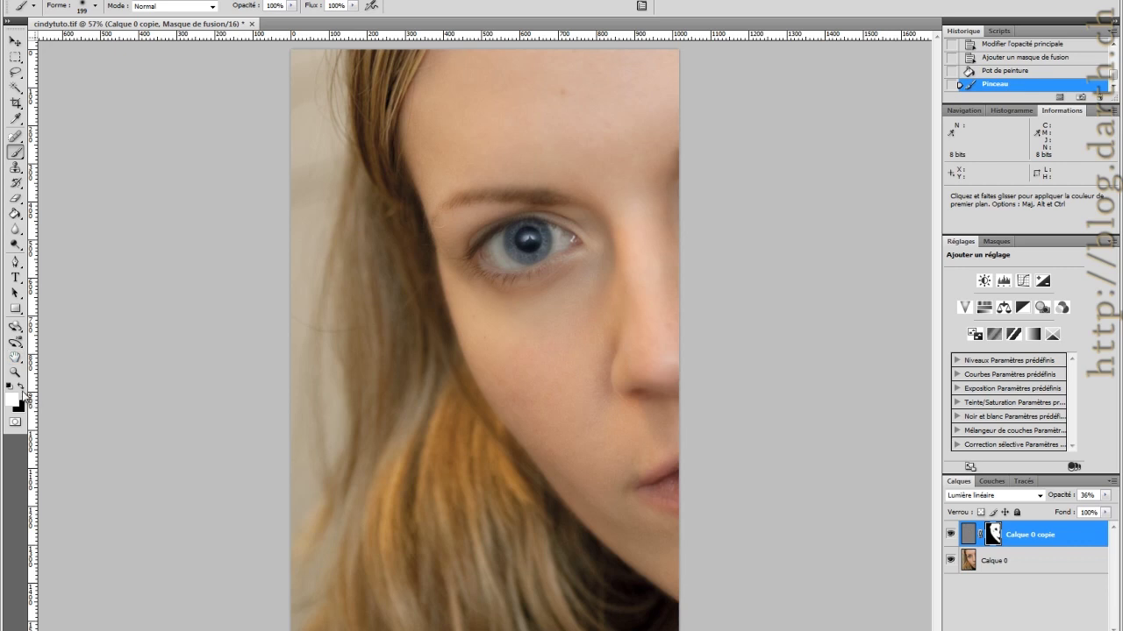
Step: Refine the layer mask by painting black over the eye and white over the cheek and nose, then reduce the brush size
click(21, 387)
mouse_move(478, 254)
mouse_down()
mouse_move(548, 252)
mouse_move(522, 259)
mouse_move(557, 246)
mouse_move(500, 263)
mouse_move(548, 250)
mouse_move(530, 254)
mouse_up()
click(21, 387)
mouse_move(581, 429)
mouse_down()
mouse_move(501, 409)
mouse_move(540, 413)
mouse_move(598, 466)
mouse_move(598, 419)
mouse_move(592, 433)
mouse_move(619, 442)
mouse_move(639, 412)
mouse_move(669, 126)
mouse_move(671, 190)
mouse_move(662, 121)
mouse_move(519, 73)
mouse_move(512, 95)
mouse_move(455, 96)
mouse_move(451, 126)
mouse_move(479, 85)
mouse_move(613, 80)
mouse_move(652, 283)
mouse_move(644, 409)
mouse_move(671, 552)
mouse_move(564, 431)
mouse_move(648, 288)
mouse_up()
click(21, 386)
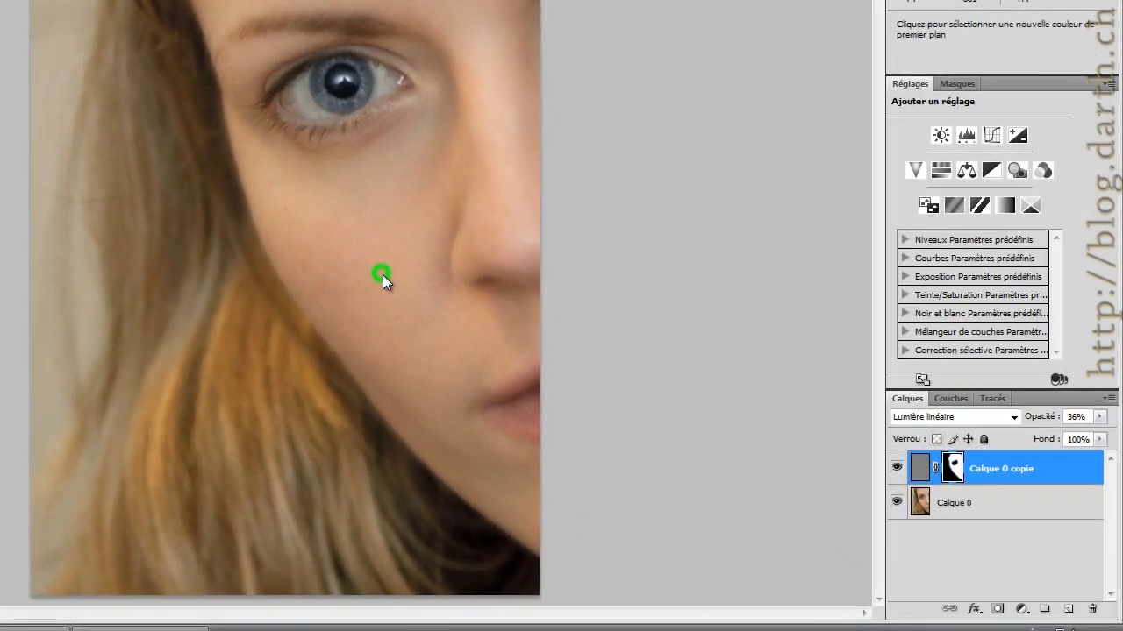
alt+click(556, 387)
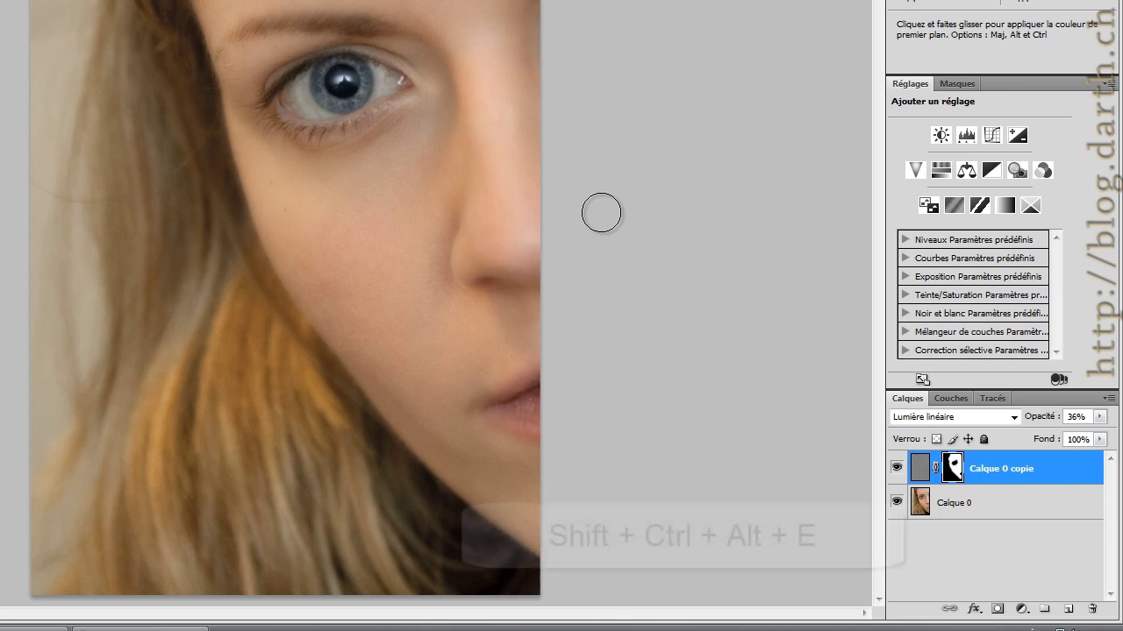
Step: Stamp all visible layers into a new top layer and select the Spot Healing Brush tool (Correcteur de tons directs)
key(shift+ctrl+alt+e)
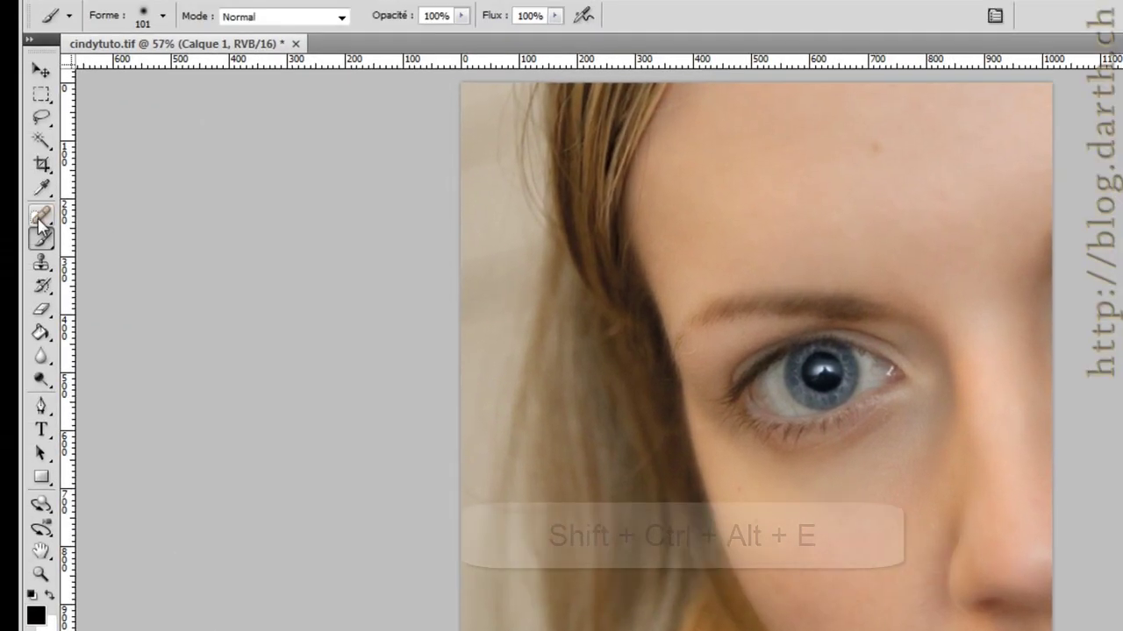
click(41, 219)
right_click(41, 221)
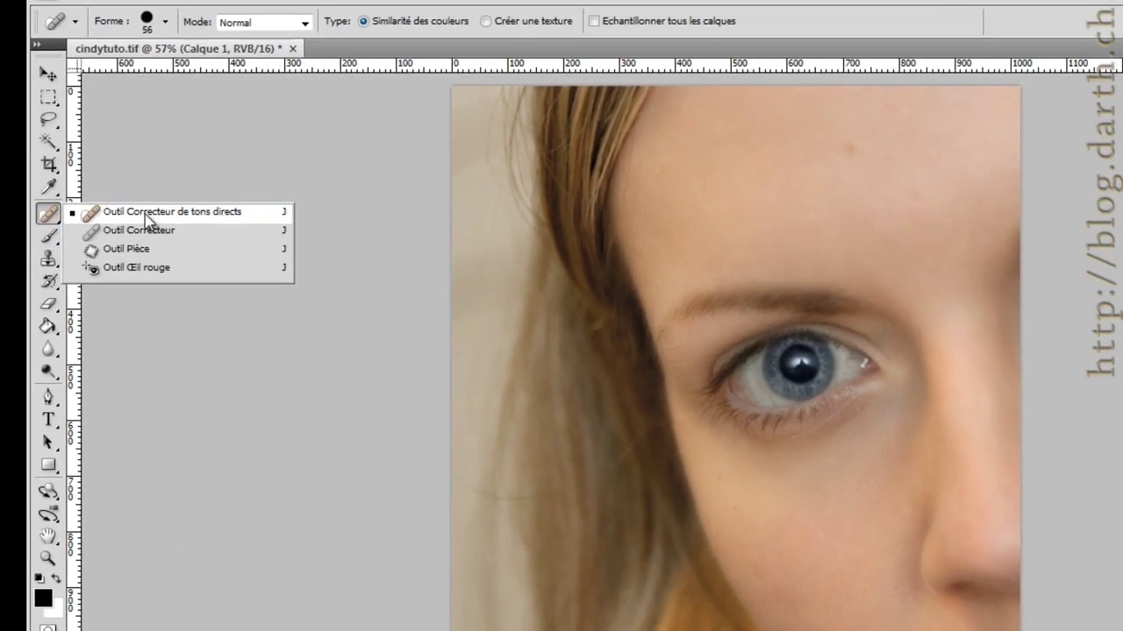
click(153, 221)
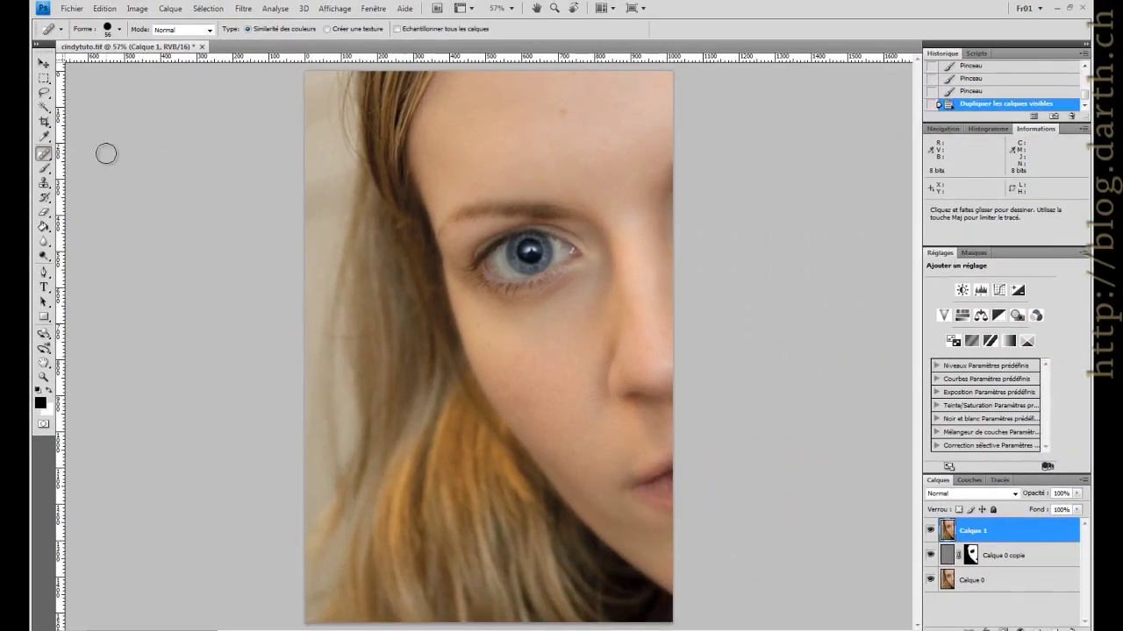
Step: Heal the small blemishes on the forehead and along the cheek on Calque 1 with the Spot Healing Brush
click(564, 112)
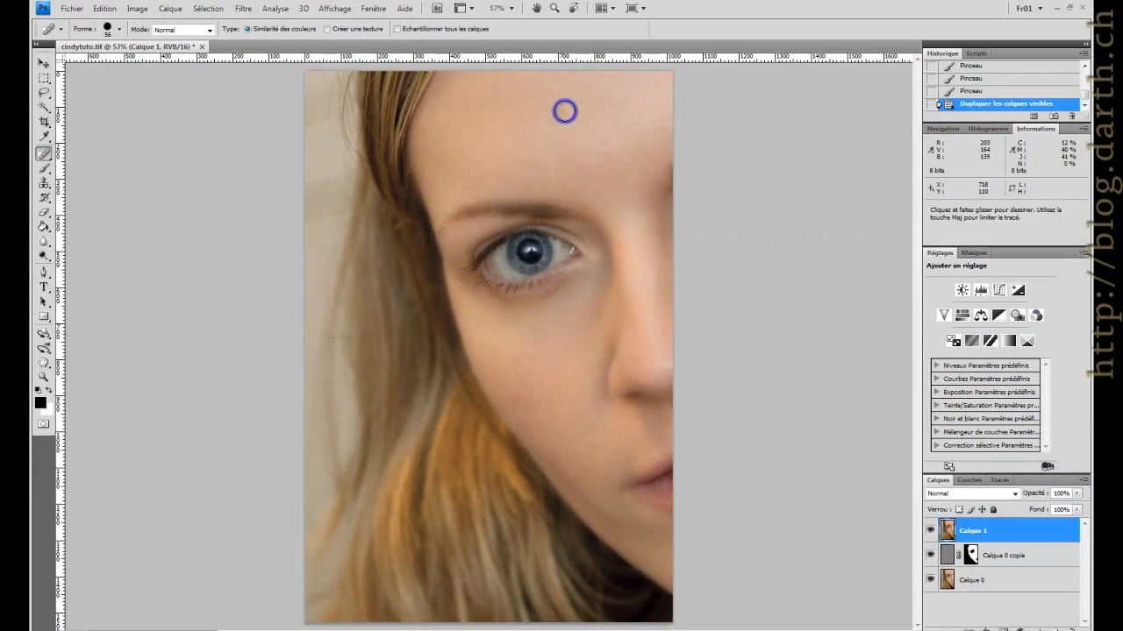
click(495, 349)
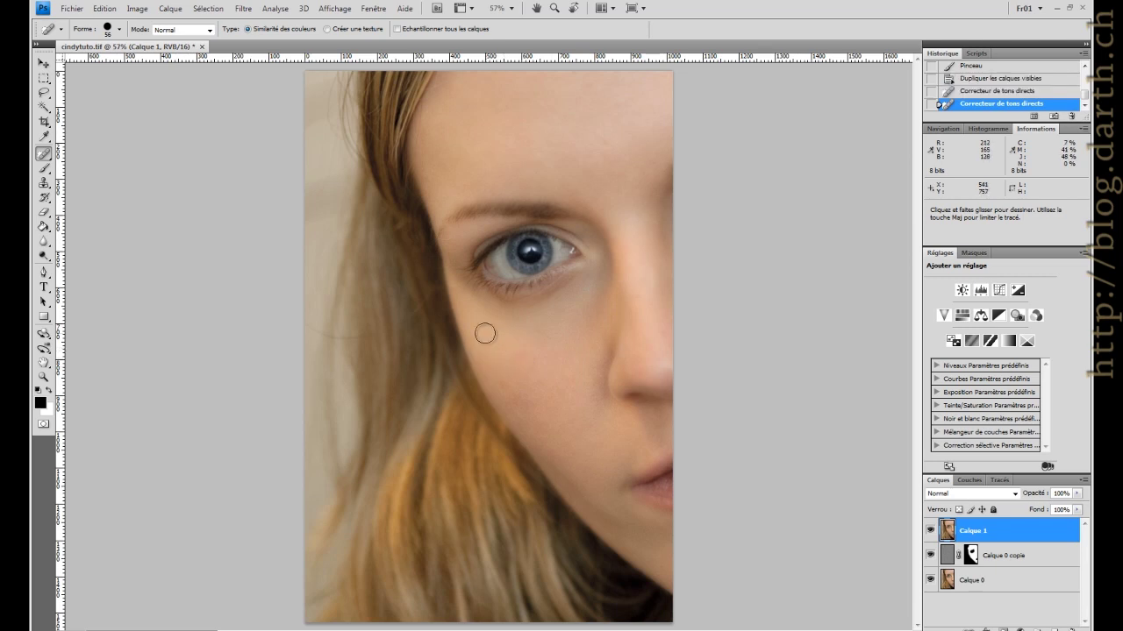
click(480, 330)
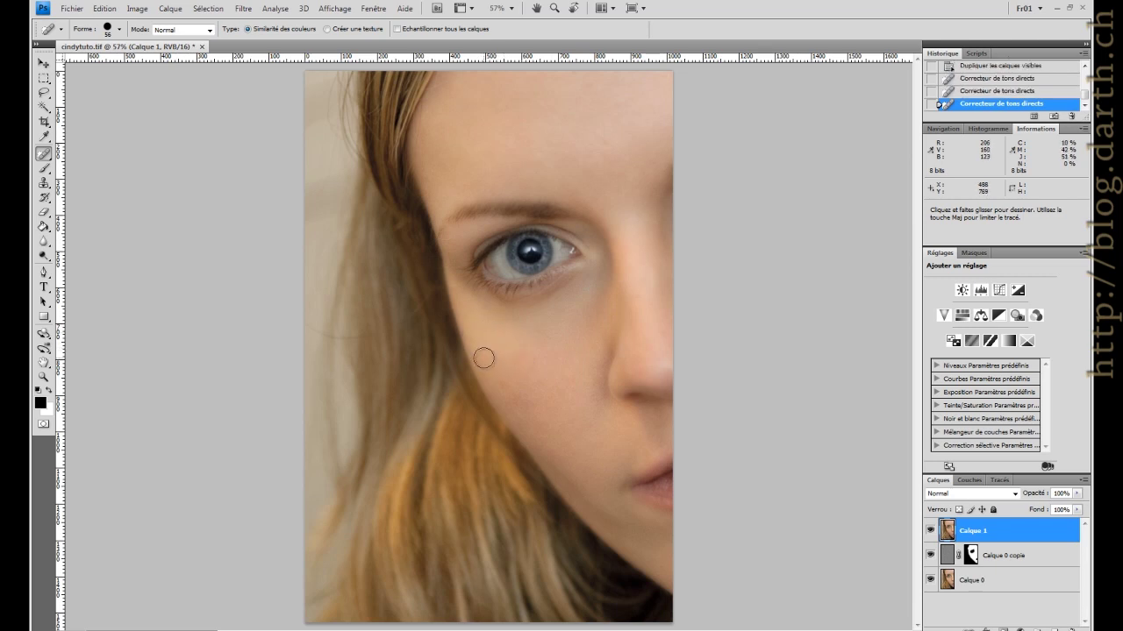
click(501, 386)
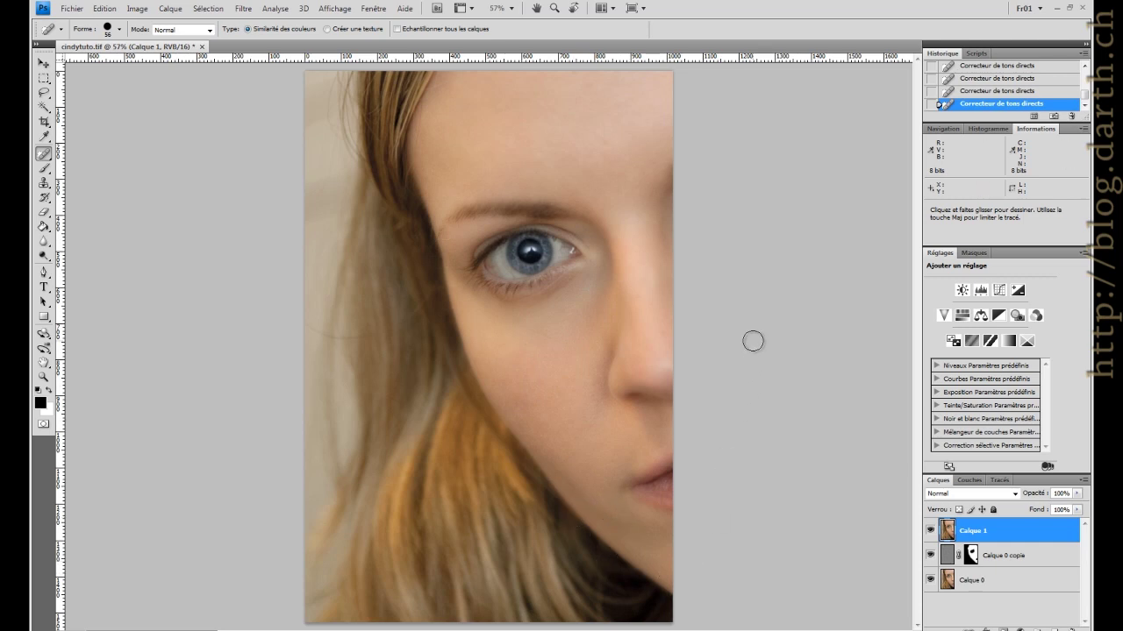
Step: Hide Calque 0 copie and toggle Calque 1's visibility to compare the enlarged cheek before and after retouching
click(930, 555)
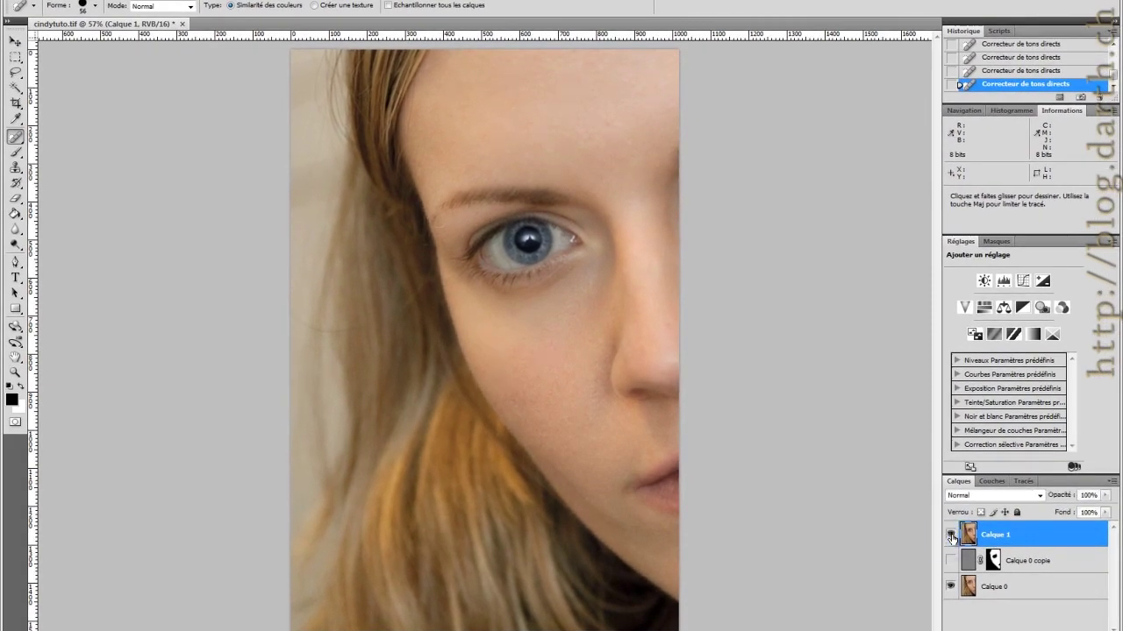
click(15, 372)
click(534, 381)
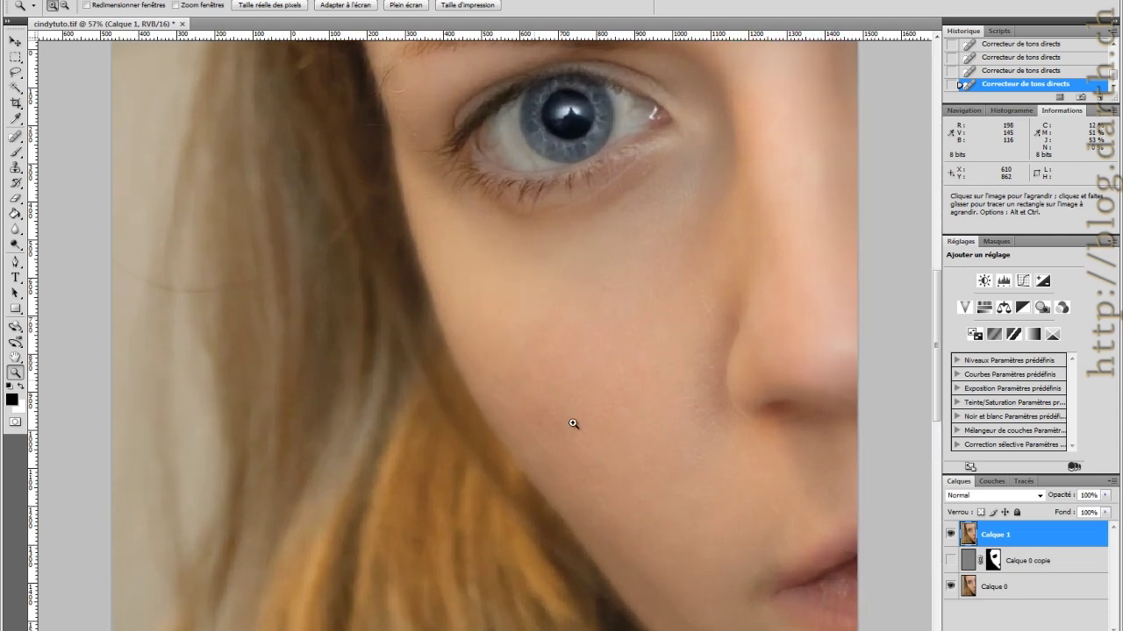
drag(573, 423, 760, 476)
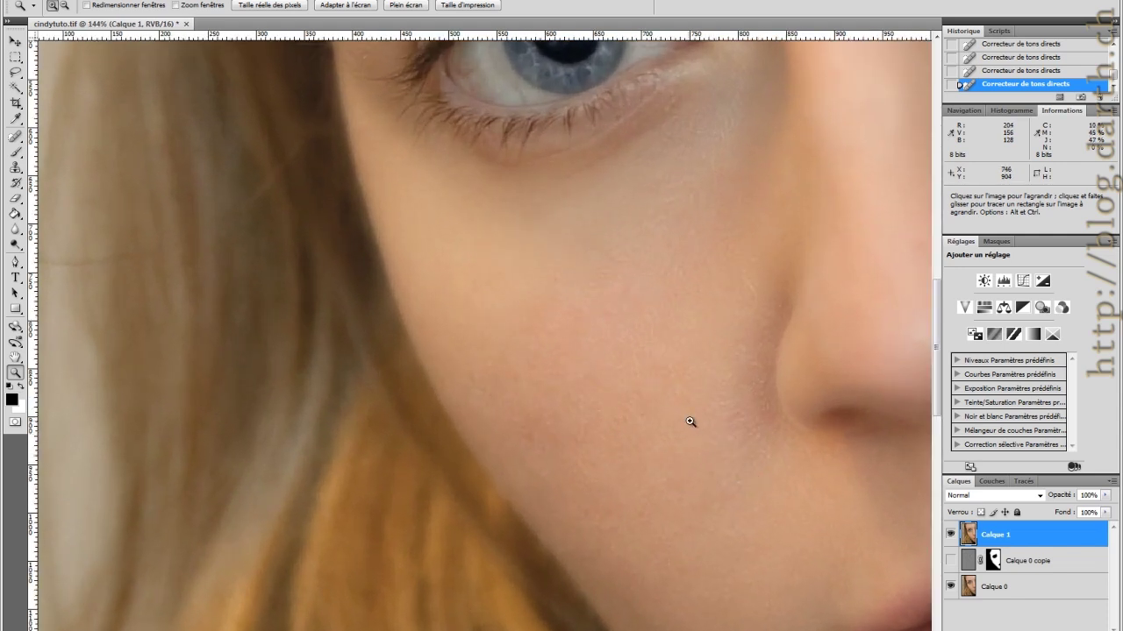
click(951, 537)
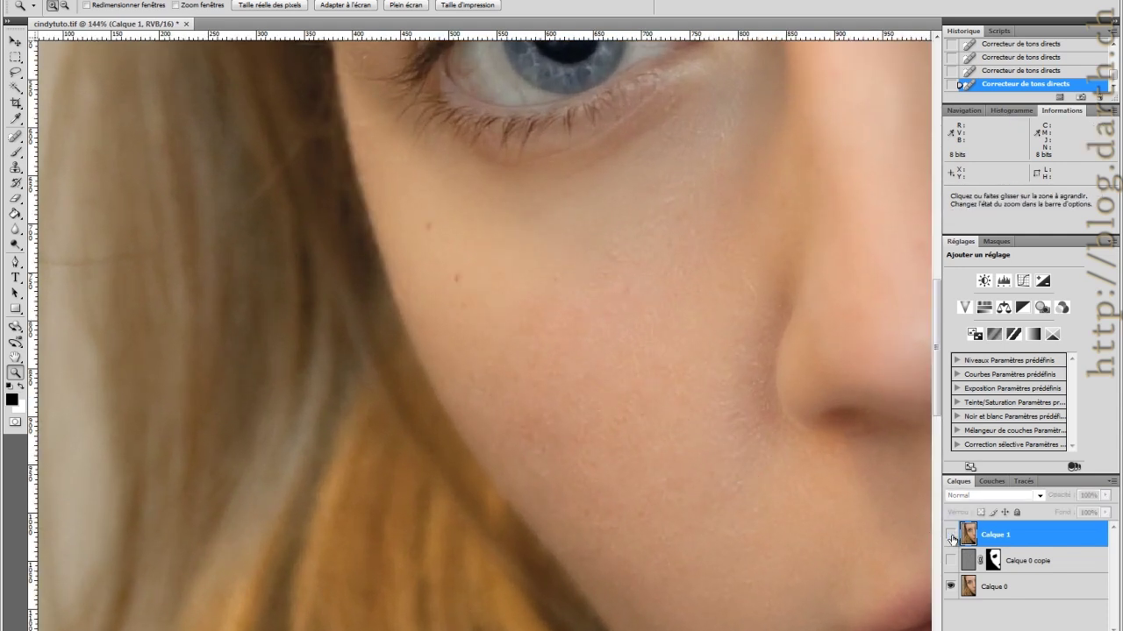
click(952, 536)
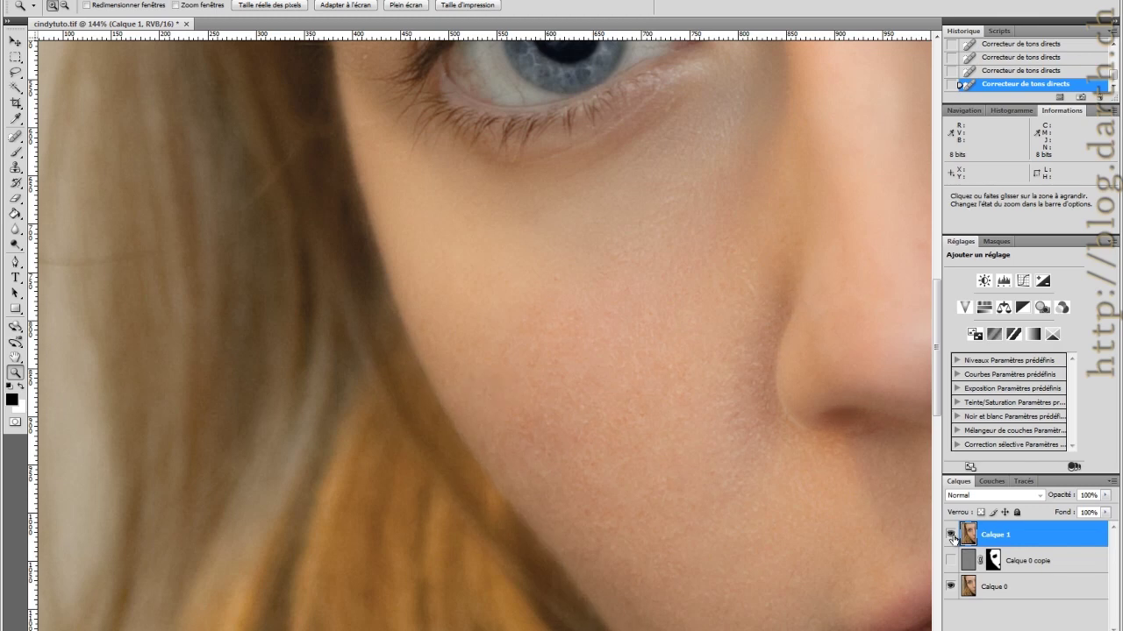
Step: Compare the forehead and eye area with Calque 1 hidden and shown, and finish with the whole portrait fitted to the screen
drag(599, 243, 605, 430)
drag(655, 156, 664, 330)
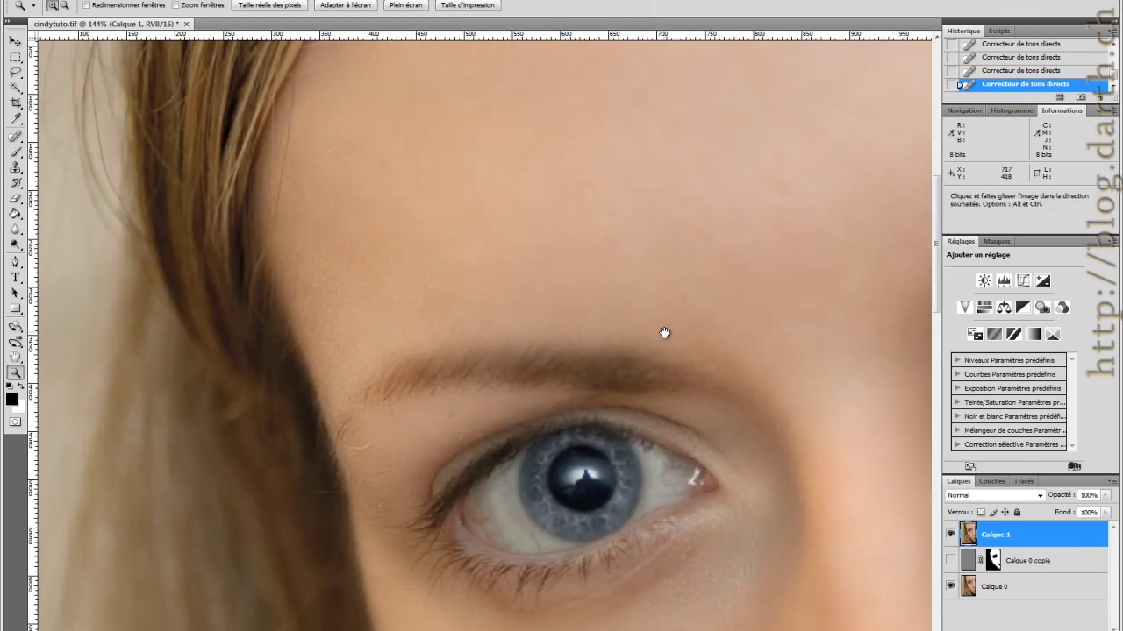
click(952, 535)
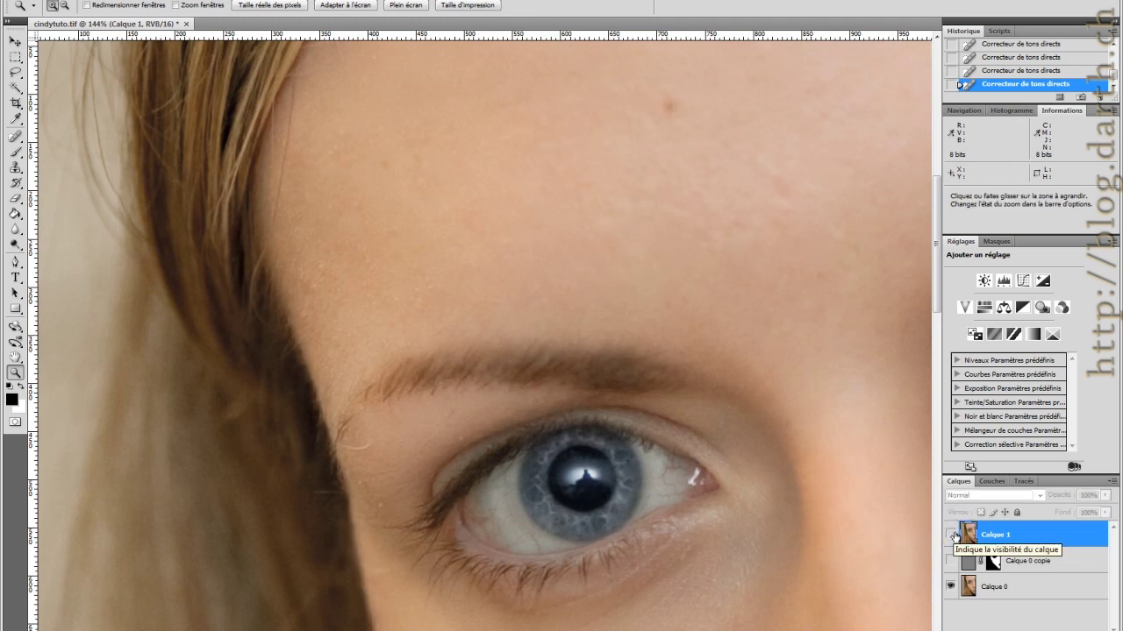
click(952, 535)
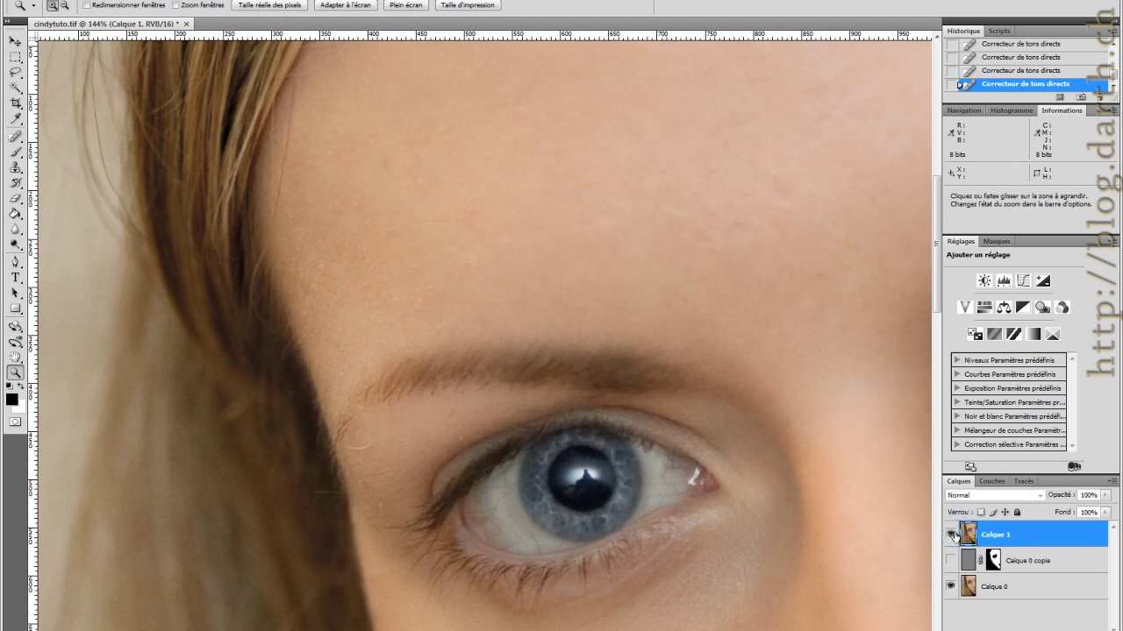
click(952, 535)
click(952, 535)
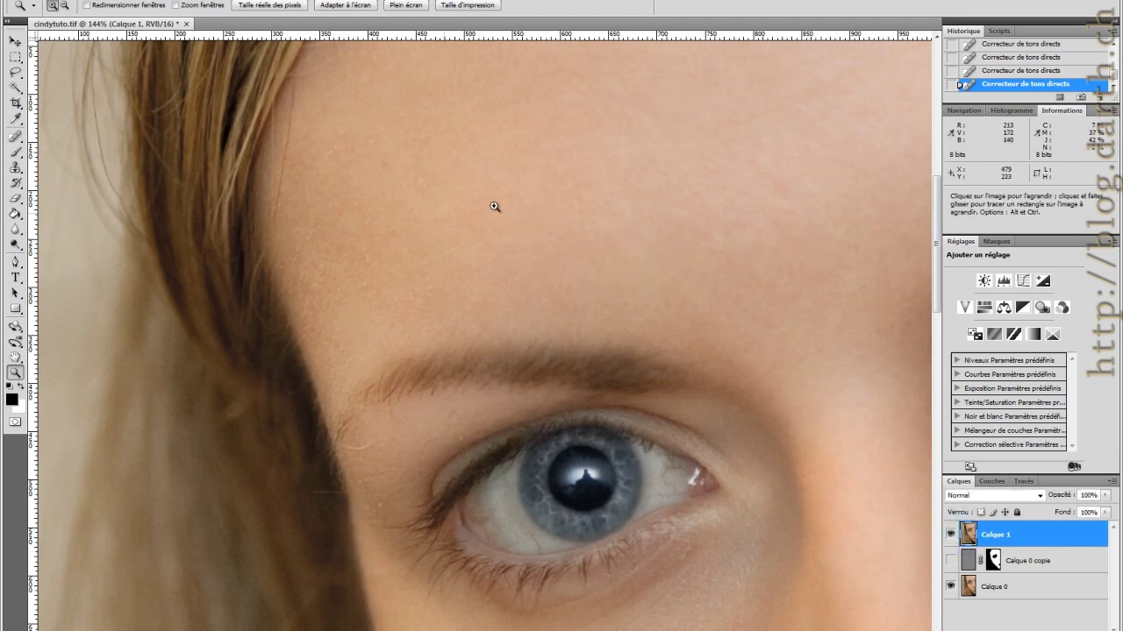
click(950, 535)
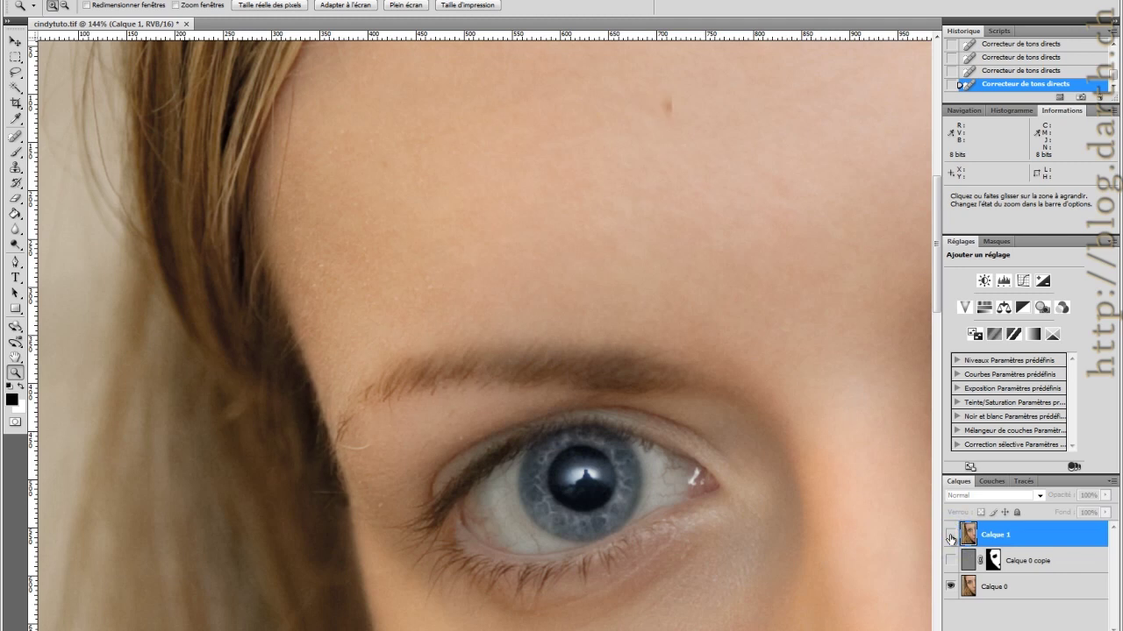
click(951, 535)
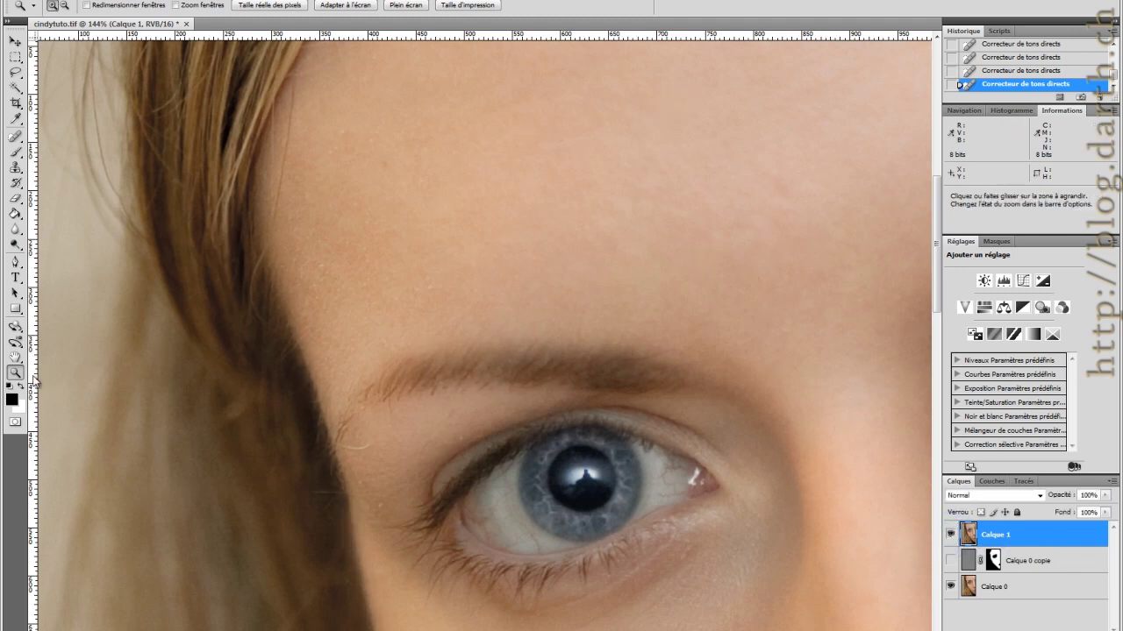
right_click(618, 244)
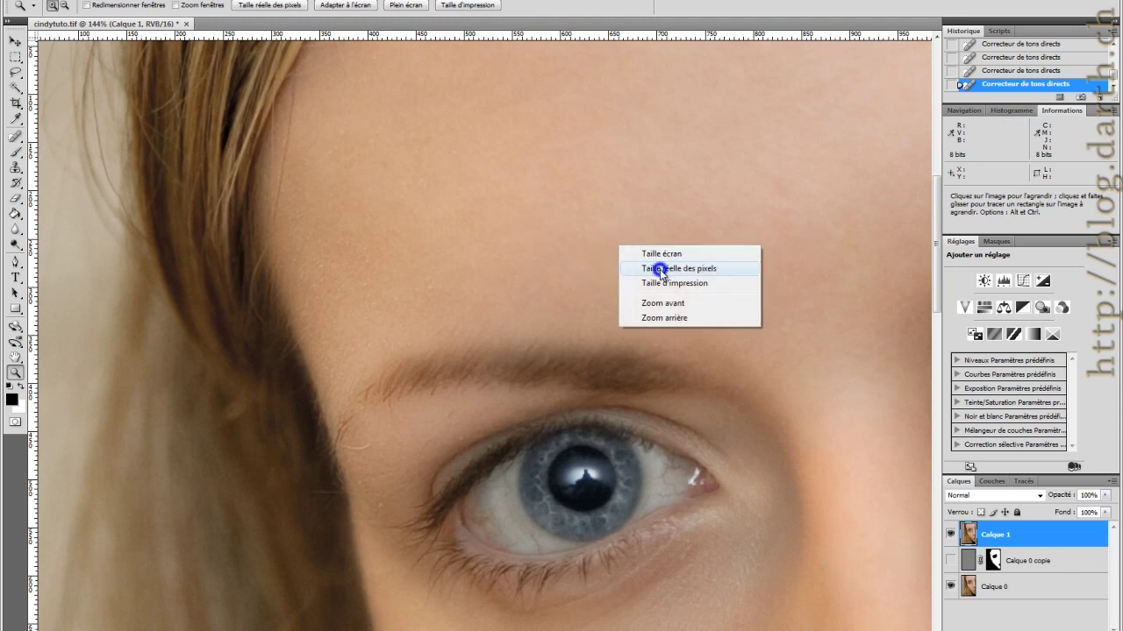
click(651, 252)
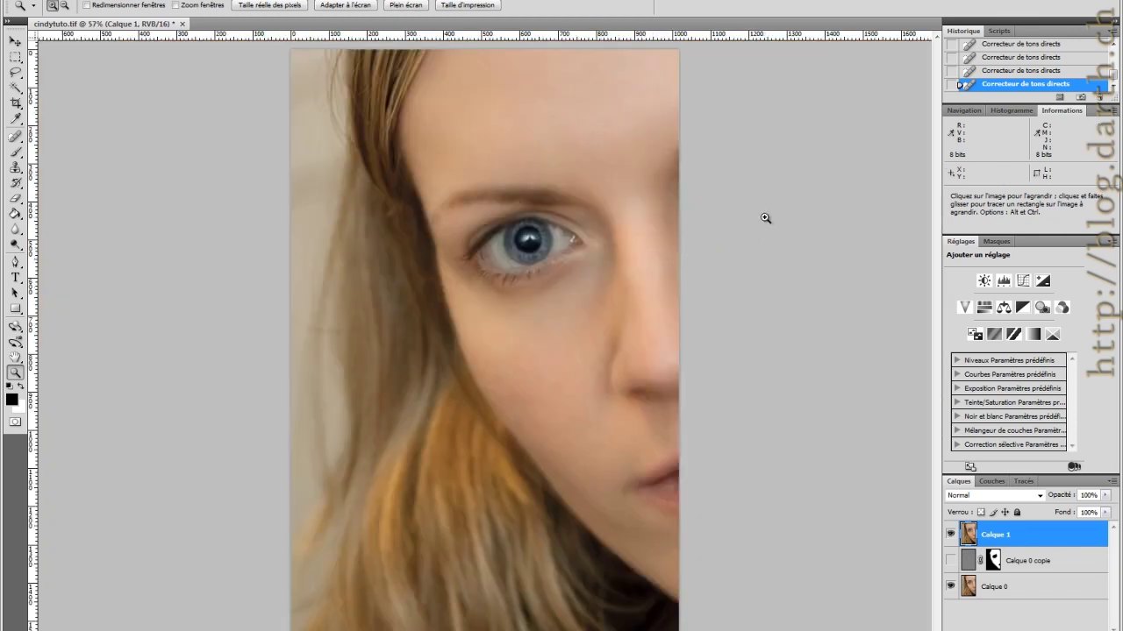